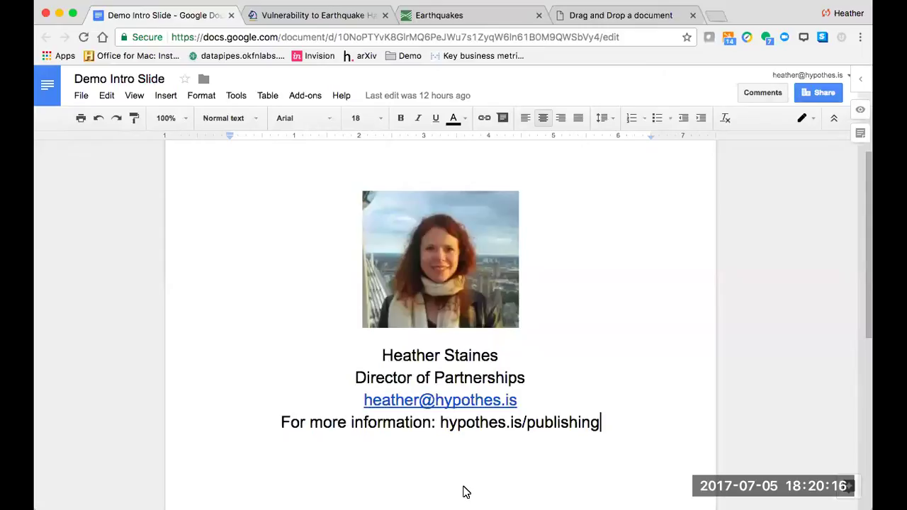
# Step: Open the Bucharest earthquake vulnerability article and select the 'Access to data varies greatly' passage in its introduction
pyautogui.click(301, 20)
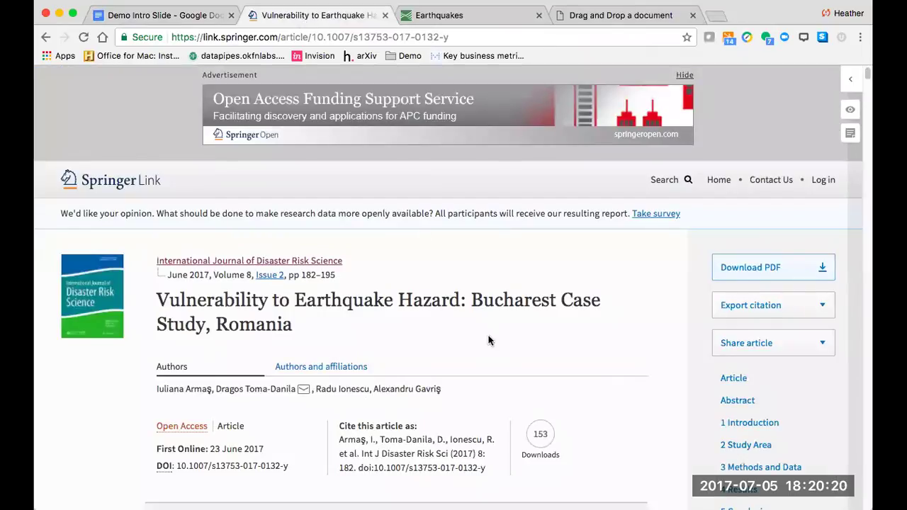
pyautogui.scroll(-5, 489, 339)
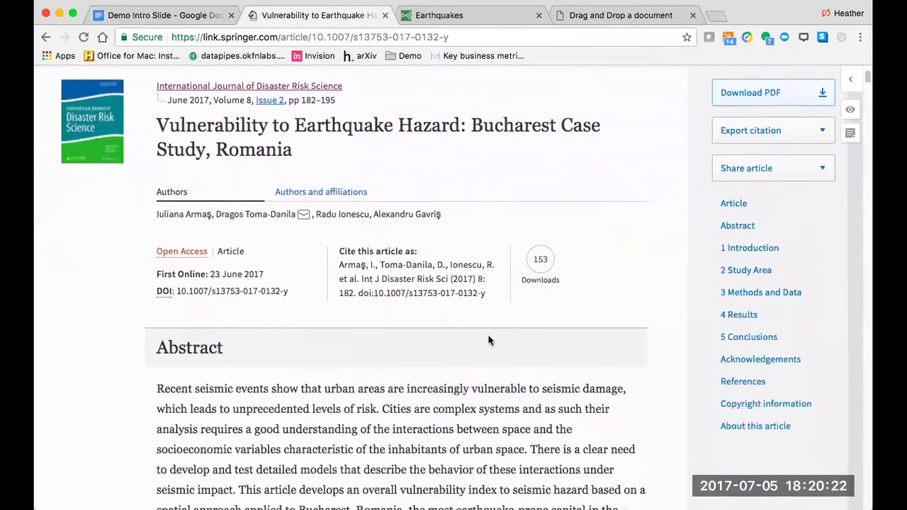
pyautogui.scroll(-10, 489, 339)
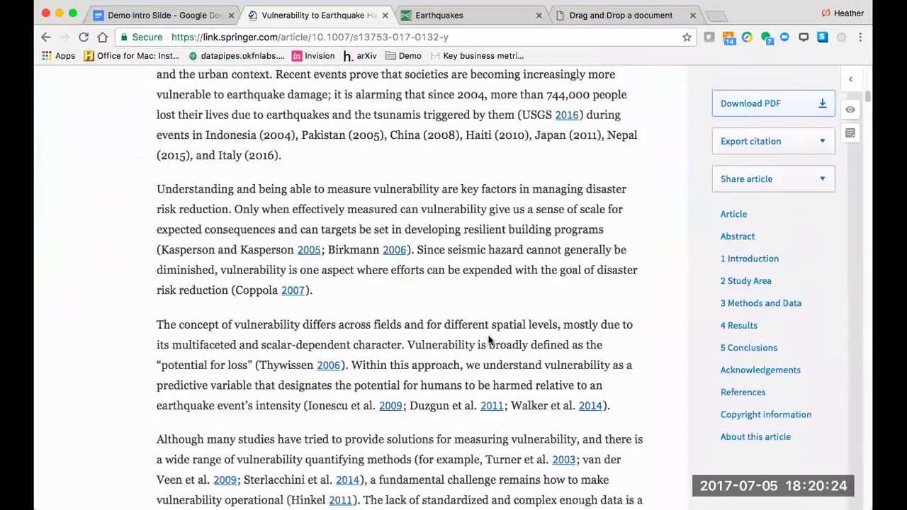
pyautogui.scroll(-3, 489, 337)
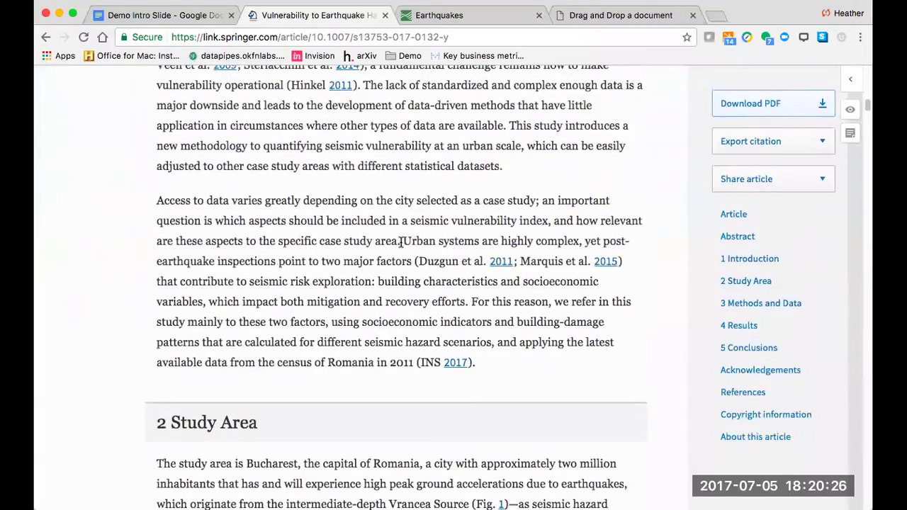
pyautogui.moveTo(402, 242)
pyautogui.mouseDown()
pyautogui.moveTo(341, 241)
pyautogui.moveTo(207, 202)
pyautogui.moveTo(152, 205)
pyautogui.mouseUp()
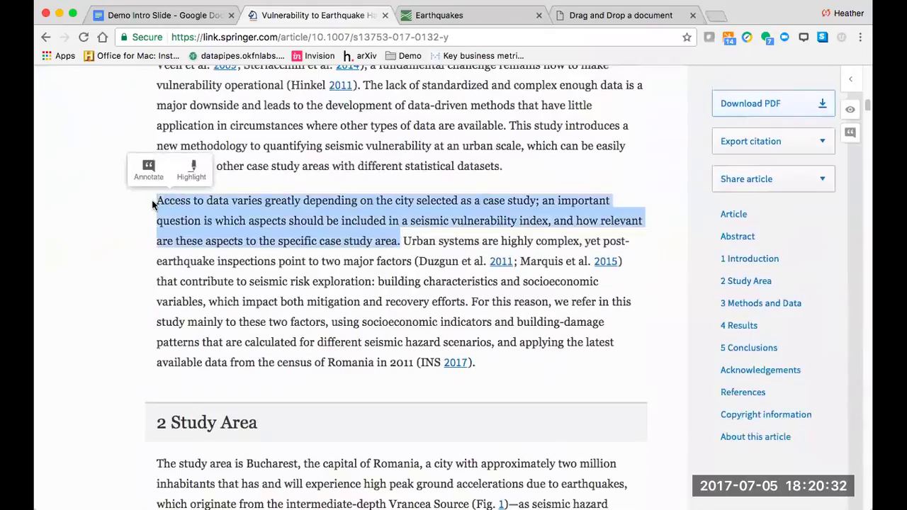
# Step: Start an annotation on the selected passage with the note 'This is interesting!'
pyautogui.click(147, 174)
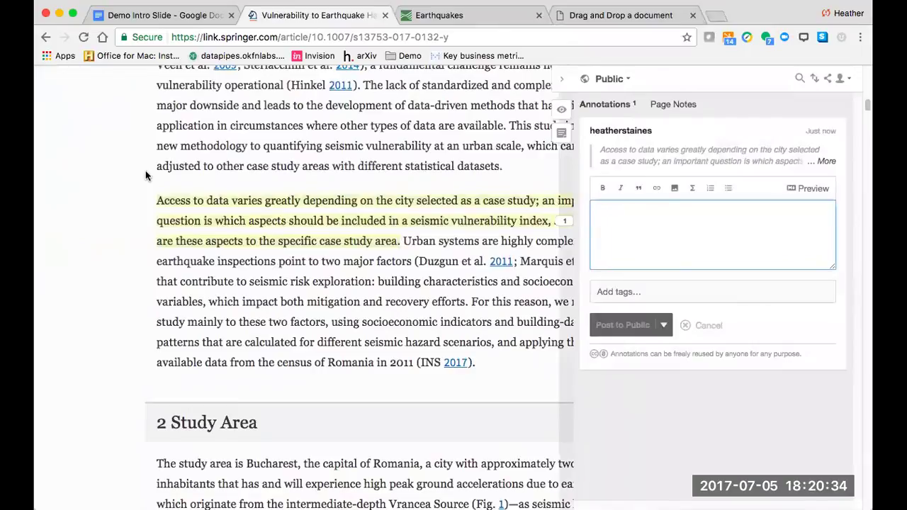
pyautogui.write('This is itn')
pyautogui.write('ere')
pyautogui.press('BackSpace')
pyautogui.press('BackSpace')
pyautogui.write('nteresting')
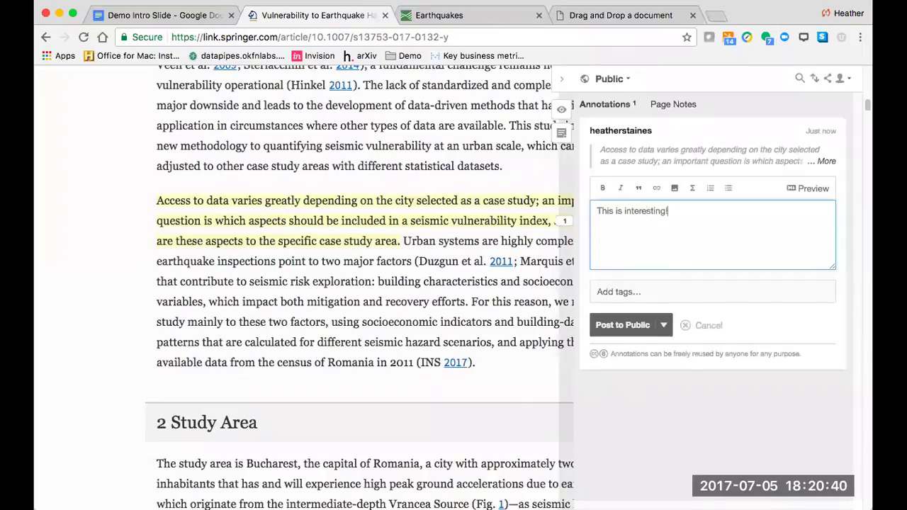
# Step: Tag the note earthquake and post it privately to Only Me
pyautogui.click(601, 291)
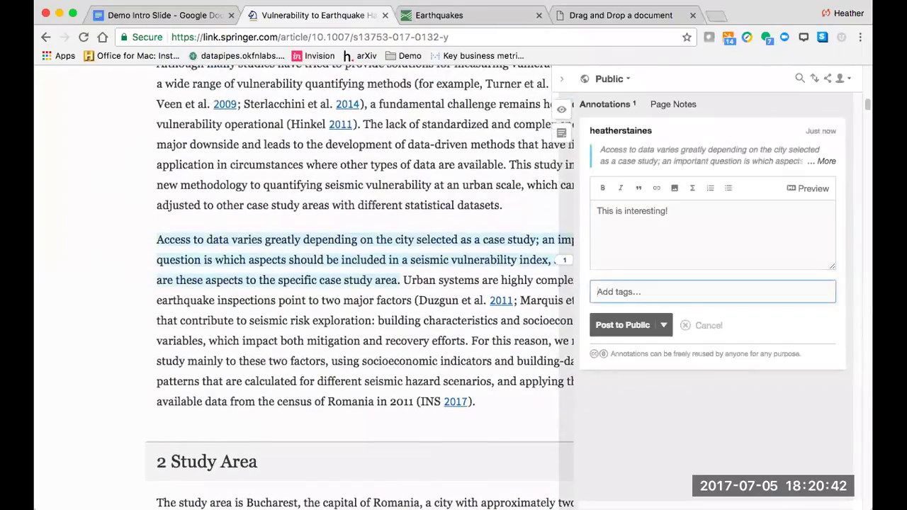
pyautogui.write('earthquake')
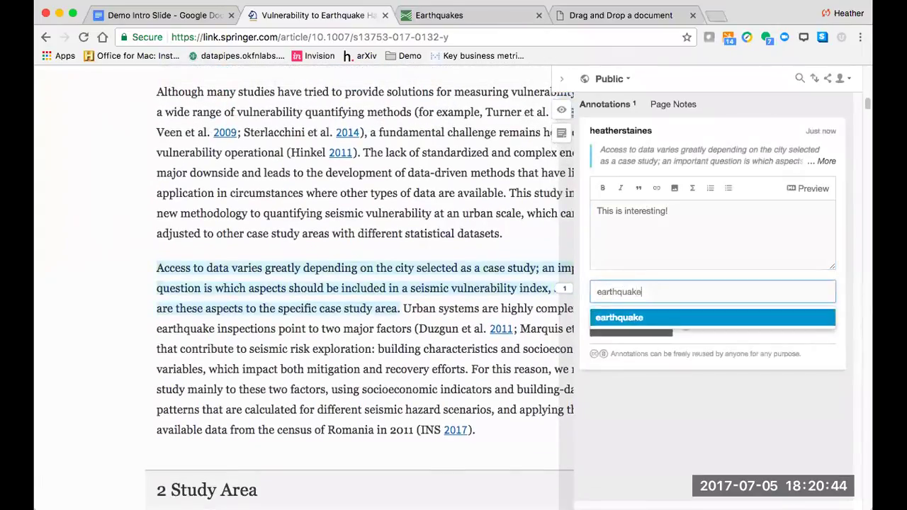
pyautogui.click(604, 319)
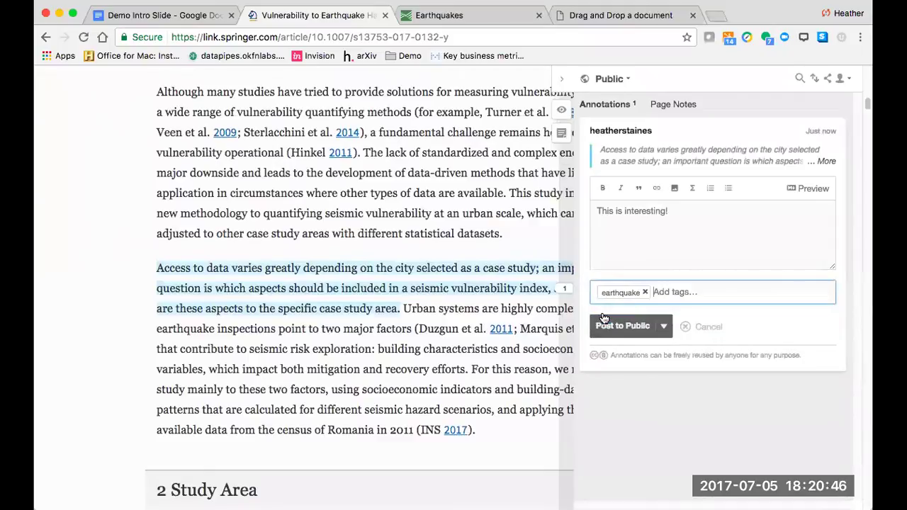
pyautogui.click(664, 330)
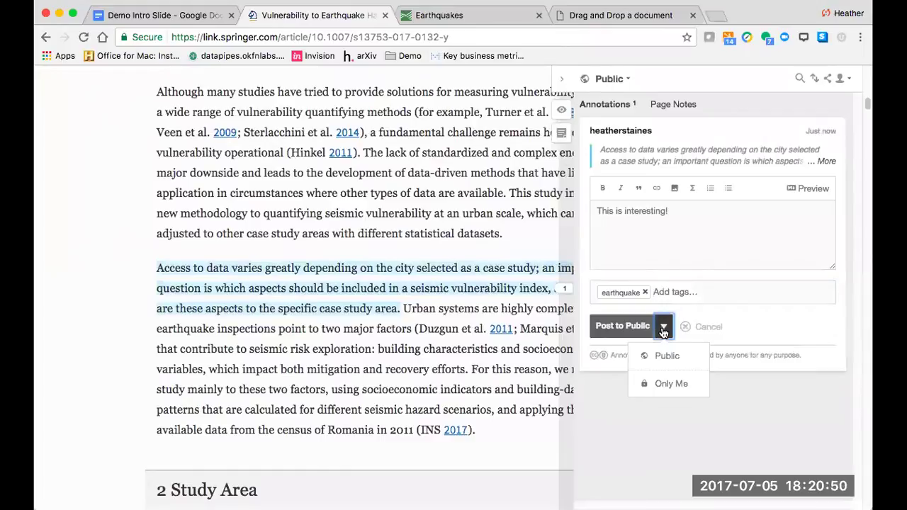
pyautogui.click(662, 384)
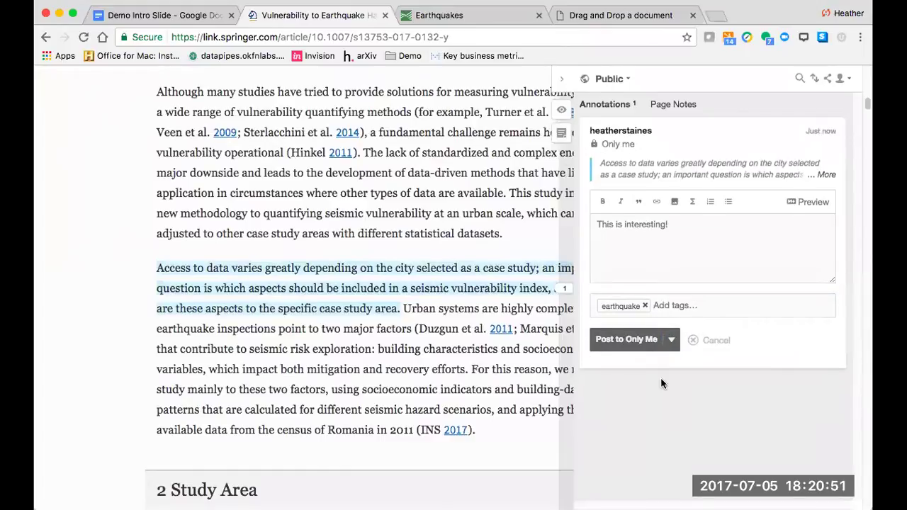
pyautogui.click(636, 340)
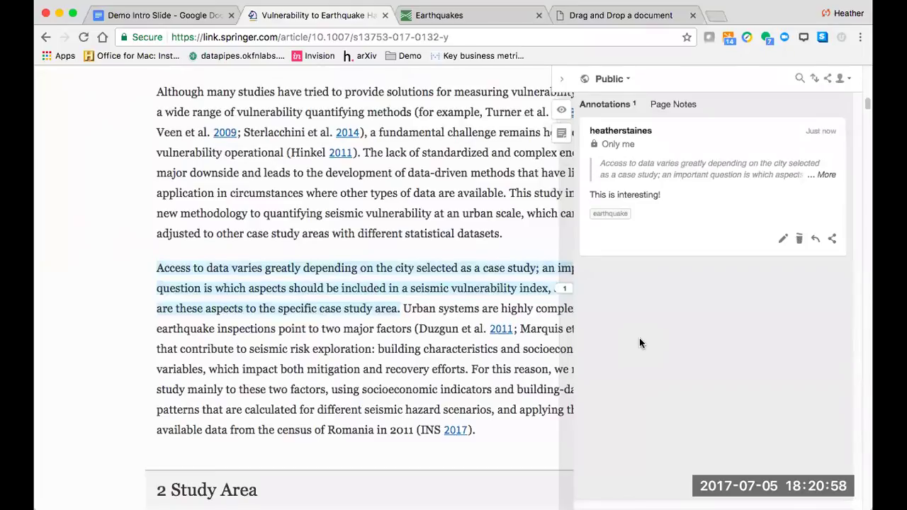
# Step: Copy the private annotation's share link and load it in a new browser tab
pyautogui.click(833, 240)
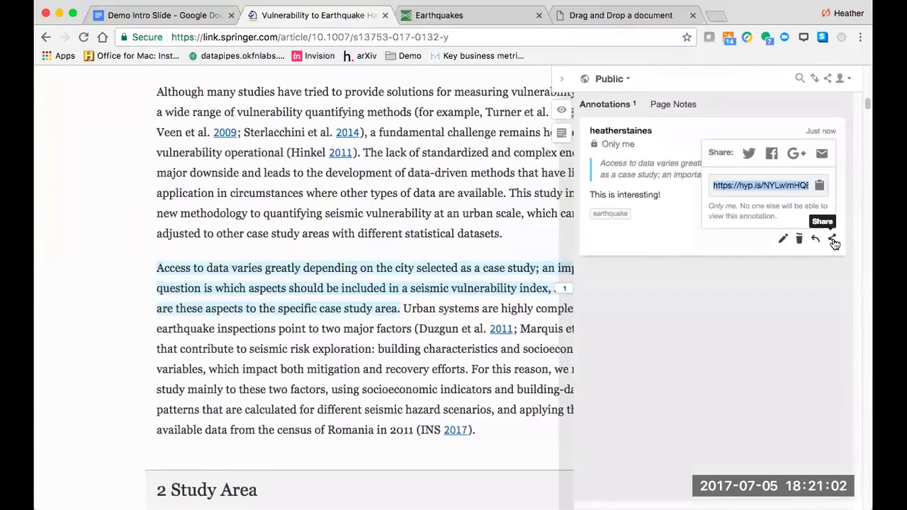
pyautogui.click(819, 186)
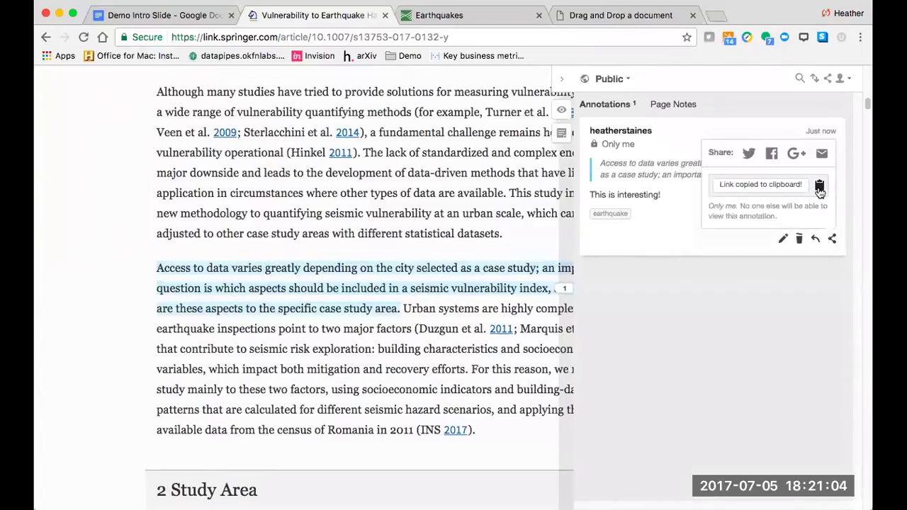
pyautogui.click(718, 17)
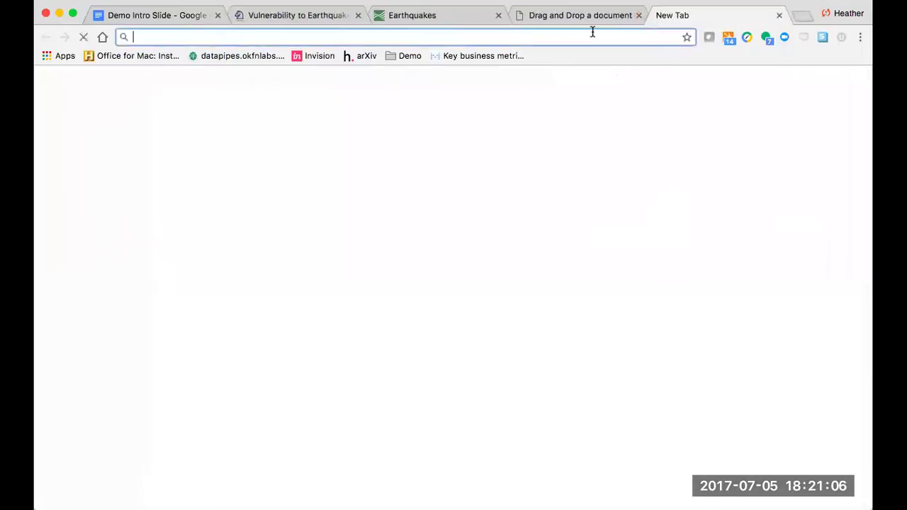
pyautogui.rightClick(594, 36)
pyautogui.click(611, 80)
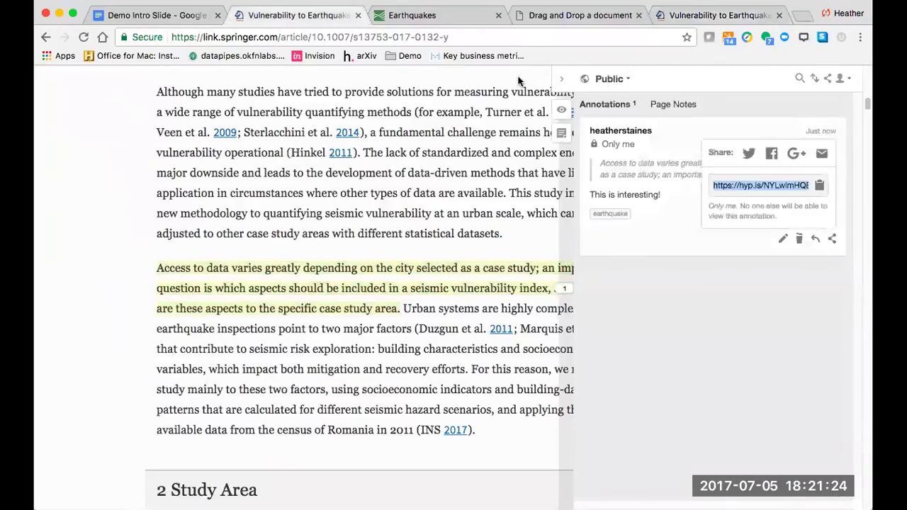
# Step: Open the article PDF with Hypothesis enabled, confirm the note appears there, and return to the web article
pyautogui.click(559, 82)
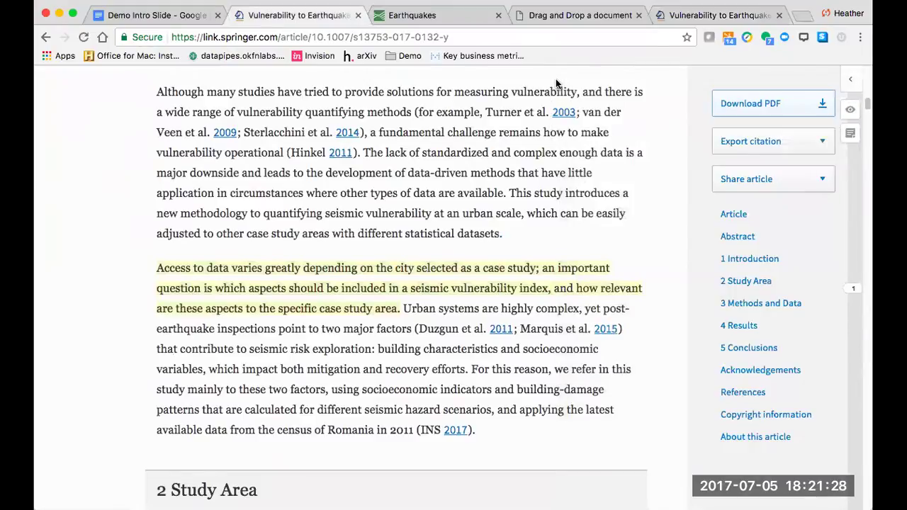
pyautogui.click(739, 104)
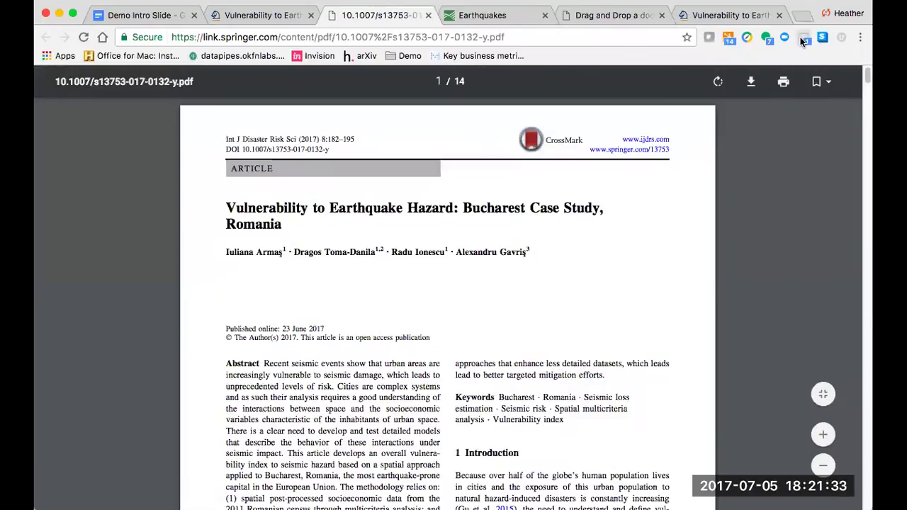
pyautogui.click(800, 37)
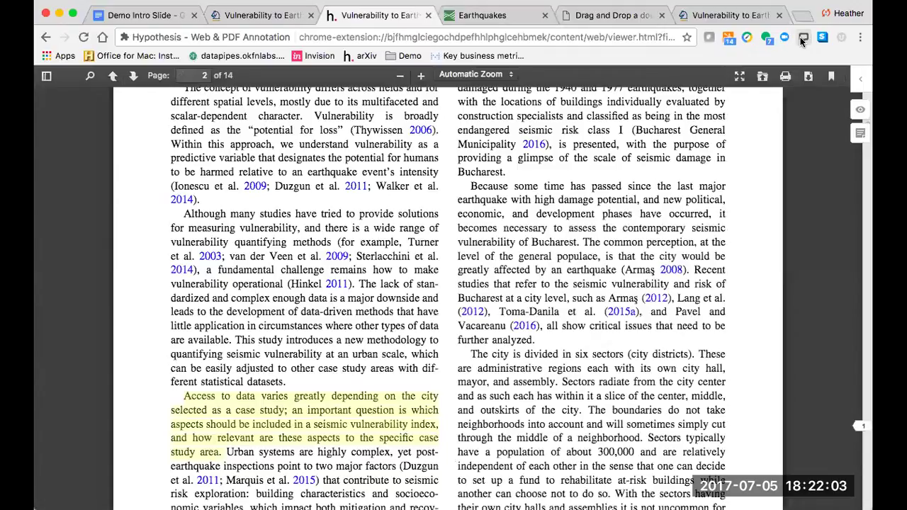
pyautogui.click(862, 426)
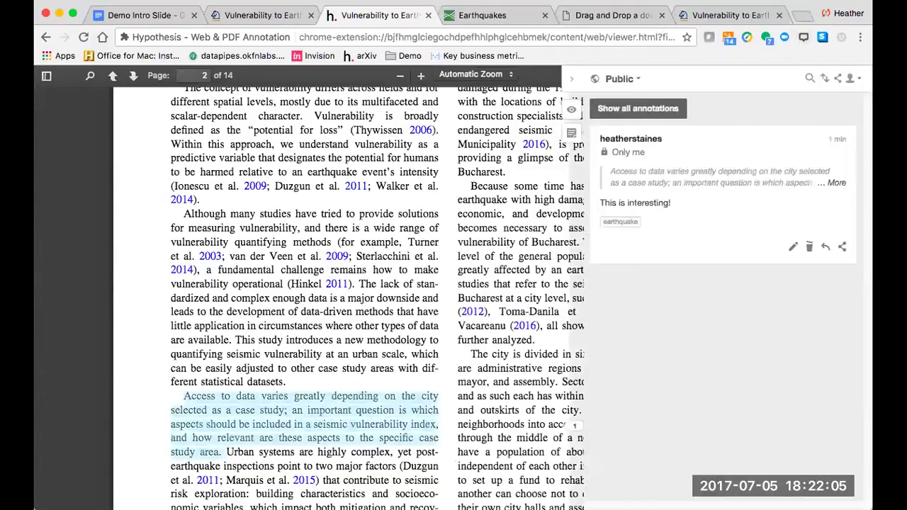
pyautogui.click(261, 15)
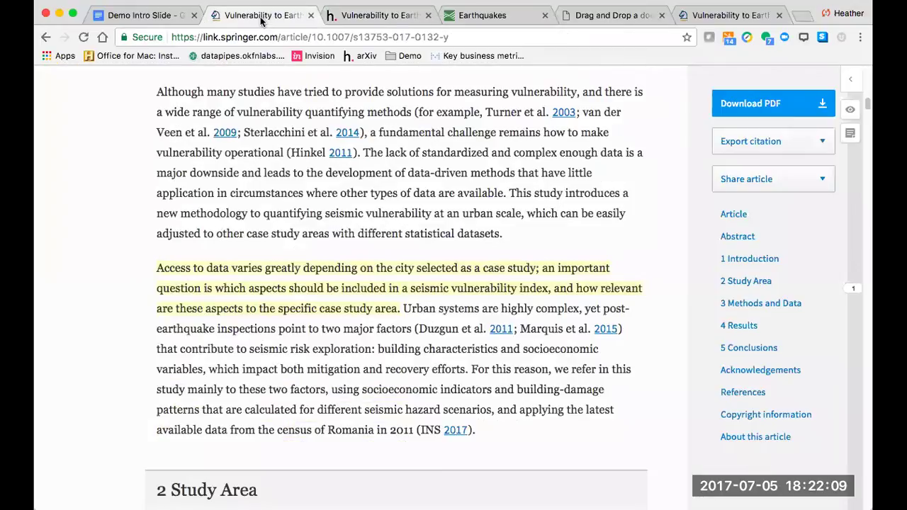
# Step: Create a new Hypothesis group named 'Earthquake Studies' from the groups dropdown
pyautogui.click(851, 83)
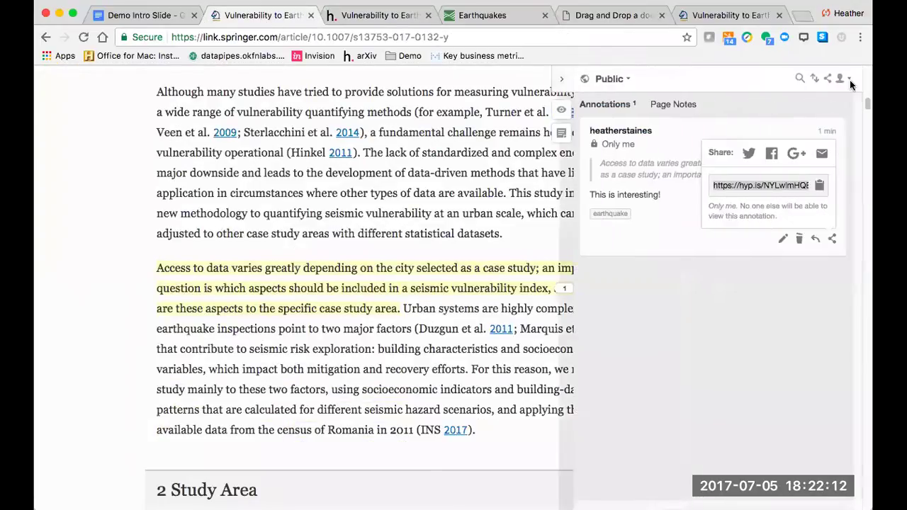
pyautogui.click(629, 80)
pyautogui.scroll(-3, 688, 306)
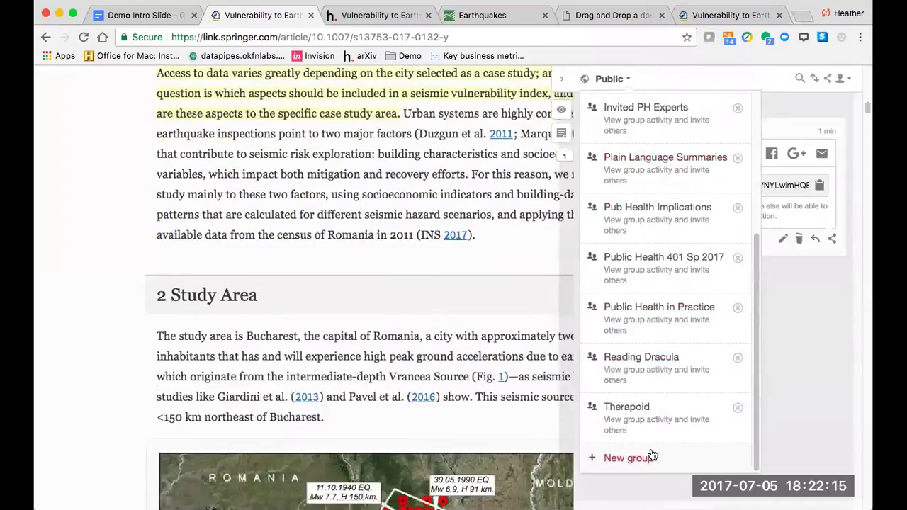
pyautogui.click(652, 454)
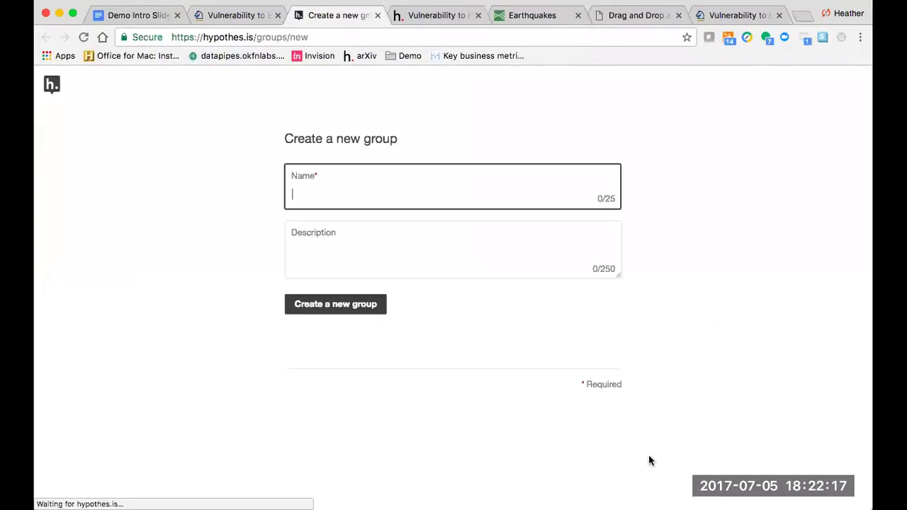
pyautogui.write('Earthquake Studies')
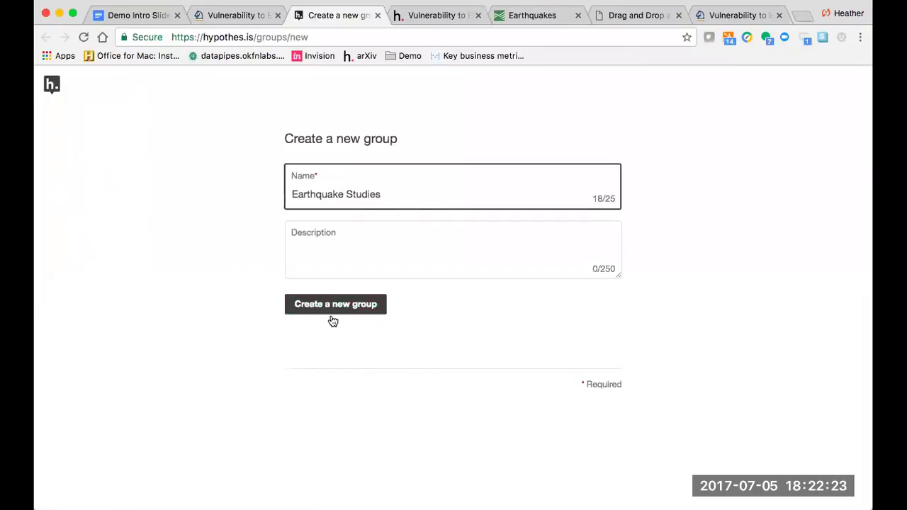
pyautogui.click(331, 310)
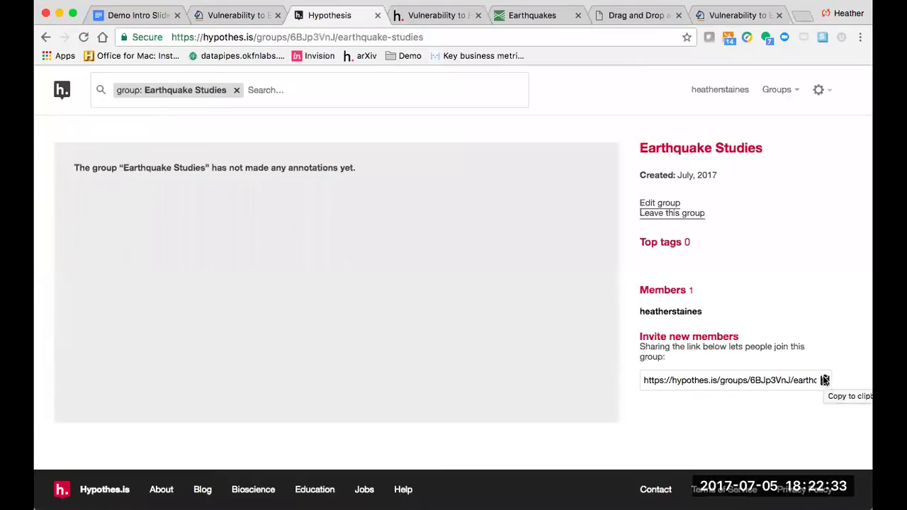
# Step: Select the 4 March 1977 earthquake sentences and start an annotation on them
pyautogui.click(243, 19)
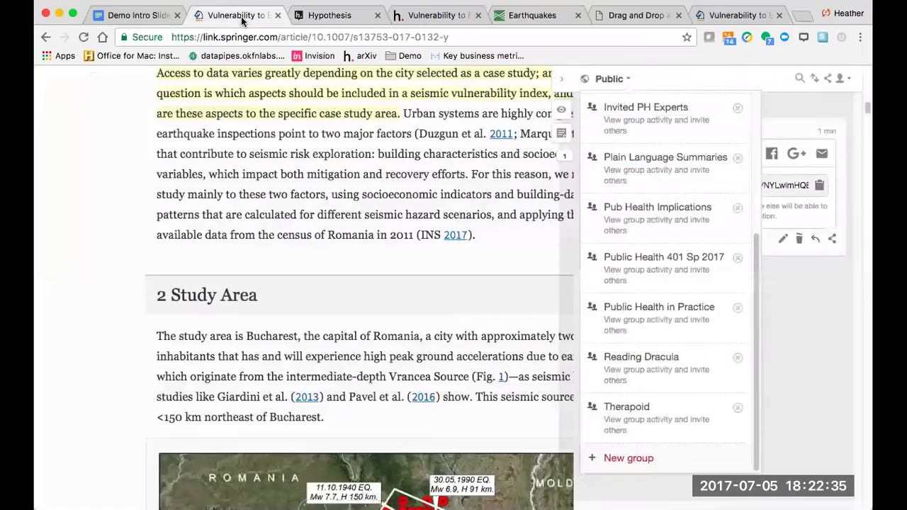
pyautogui.click(321, 259)
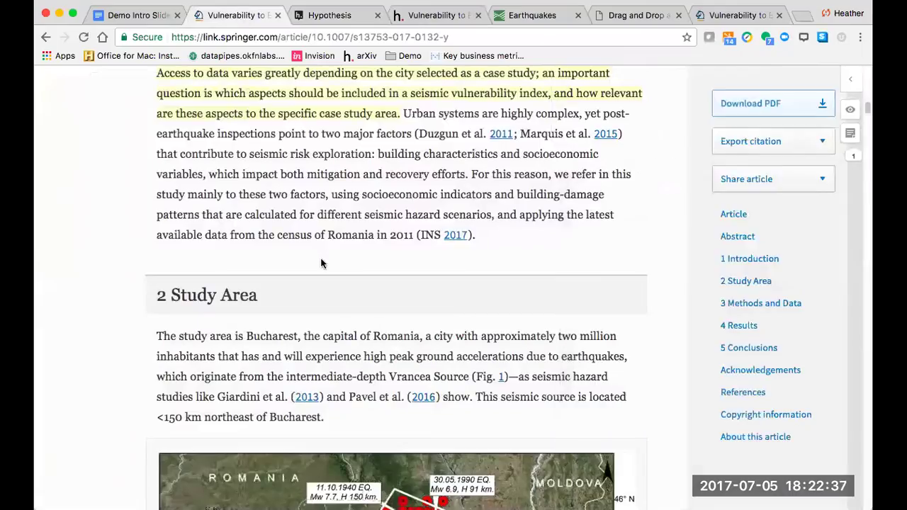
pyautogui.scroll(-10, 320, 259)
pyautogui.scroll(-5, 322, 263)
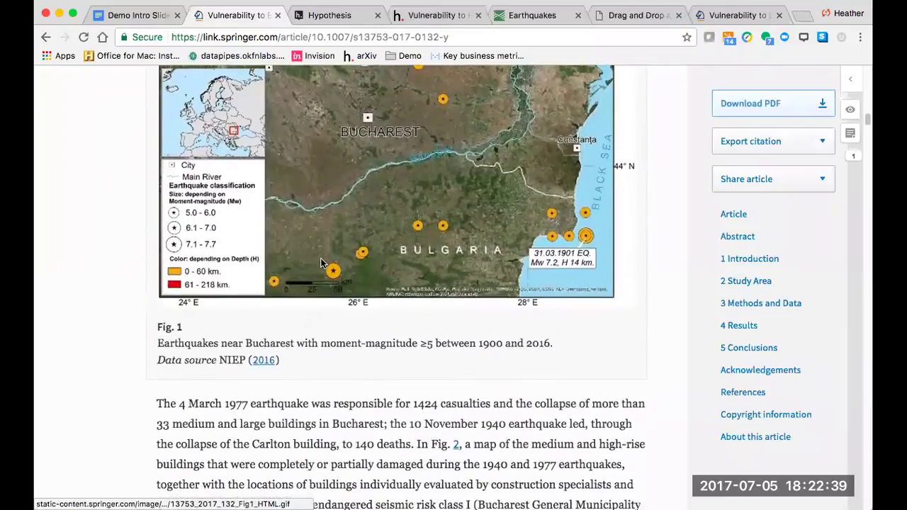
pyautogui.moveTo(408, 315); pyautogui.dragTo(167, 265)
pyautogui.click(167, 266)
pyautogui.moveTo(413, 314); pyautogui.dragTo(157, 268)
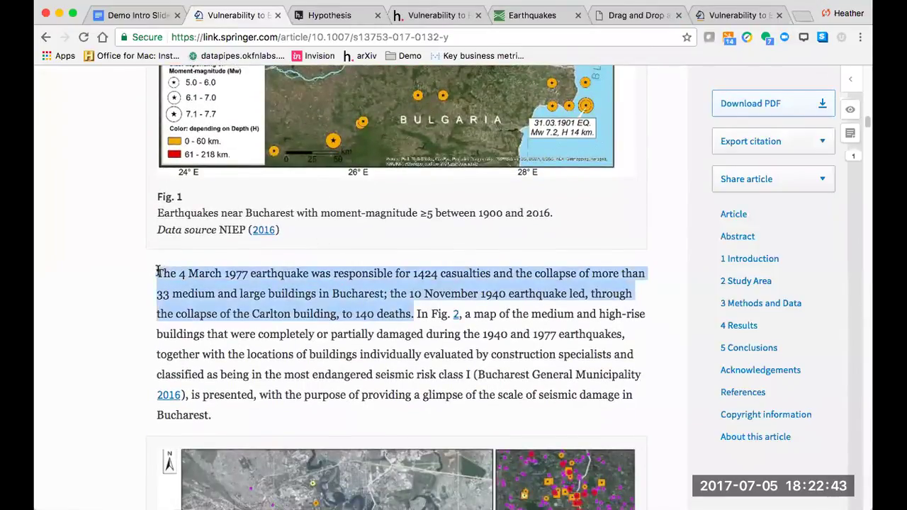
pyautogui.click(145, 243)
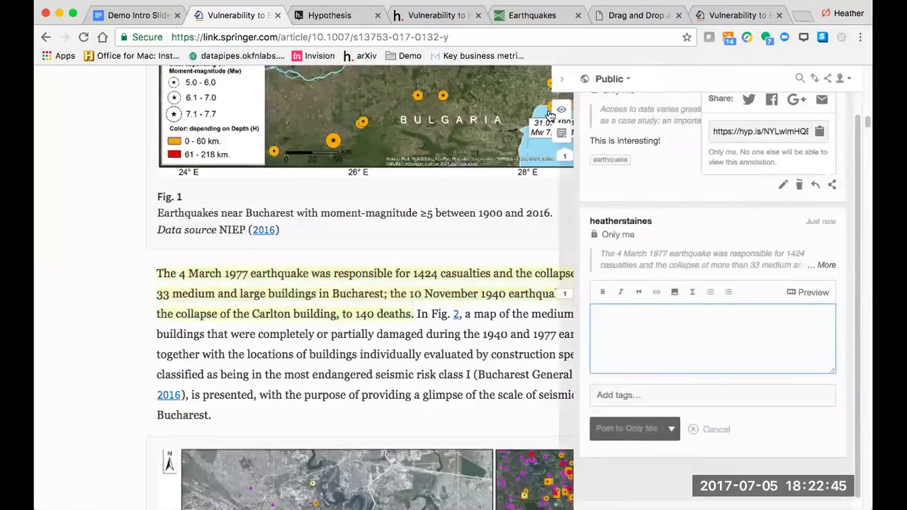
# Step: Switch the annotation to the Earthquake Studies group and write 'This is interesting'
pyautogui.click(628, 80)
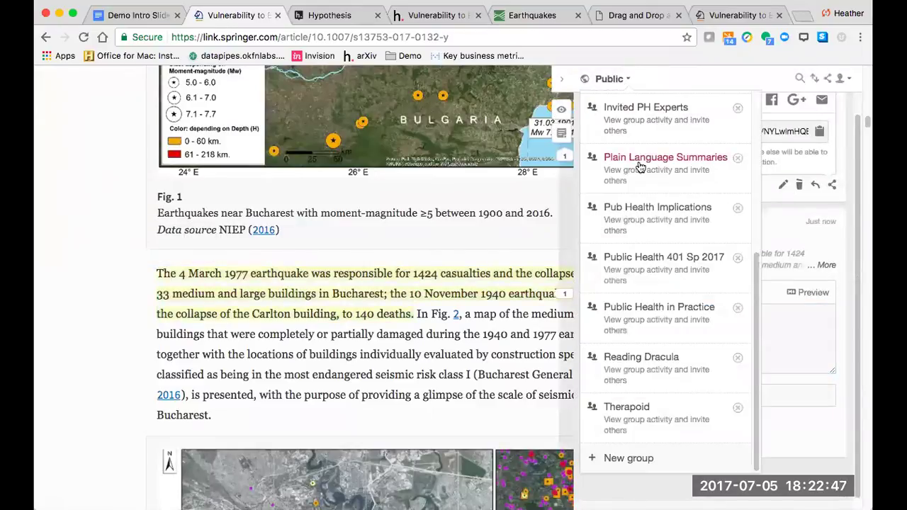
pyautogui.scroll(4, 638, 164)
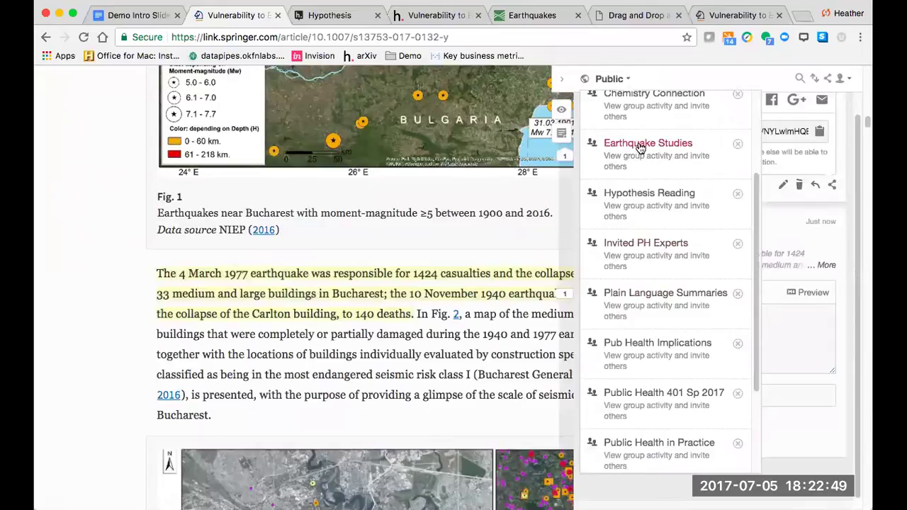
pyautogui.click(640, 145)
pyautogui.click(638, 227)
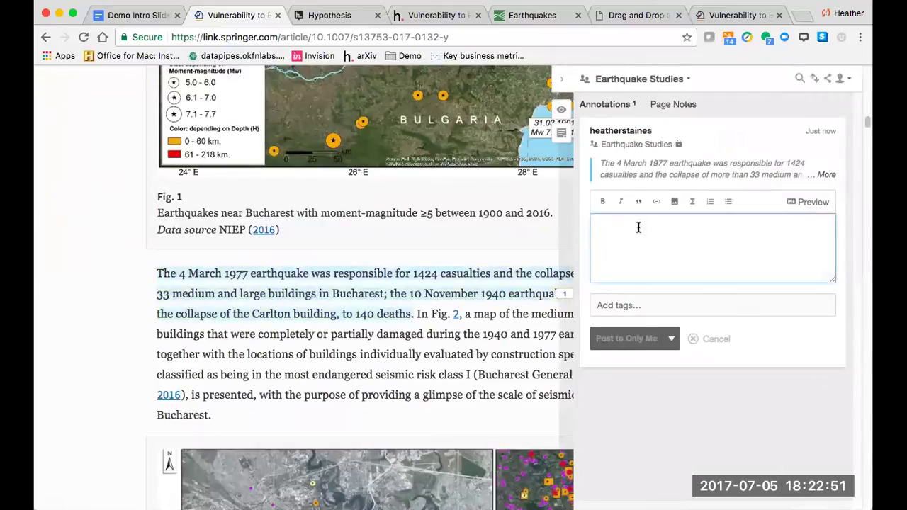
pyautogui.write('This is interesting!')
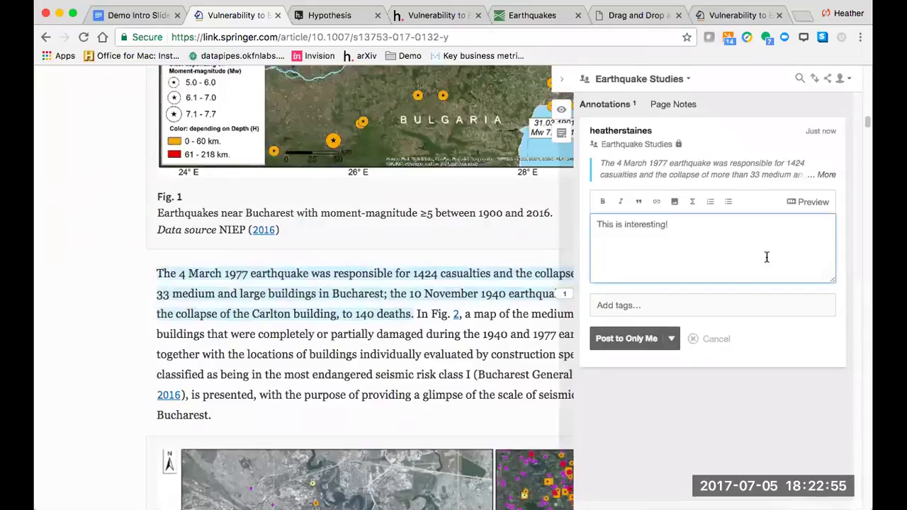
# Step: Tag it earthquake and Romania, post it to Earthquake Studies, and start a reply
pyautogui.click(695, 307)
pyautogui.write('earthquake')
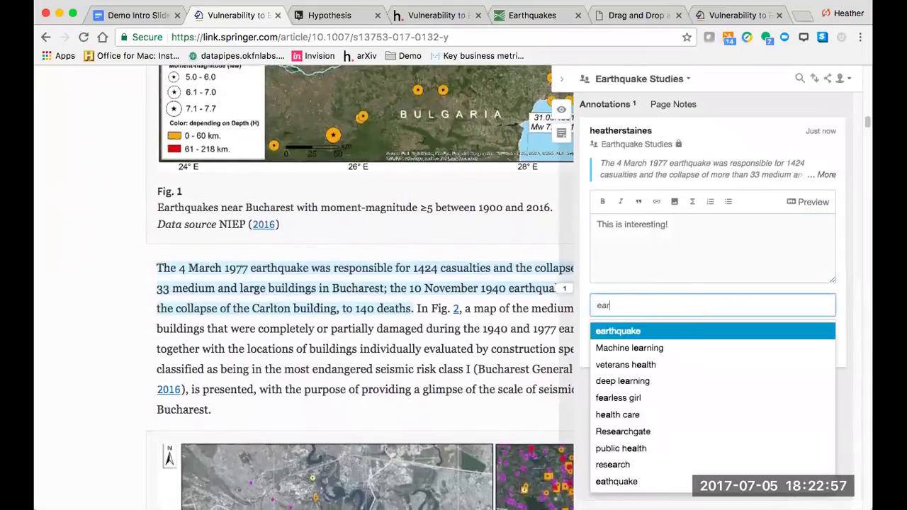
pyautogui.press('Return')
pyautogui.write('Romania')
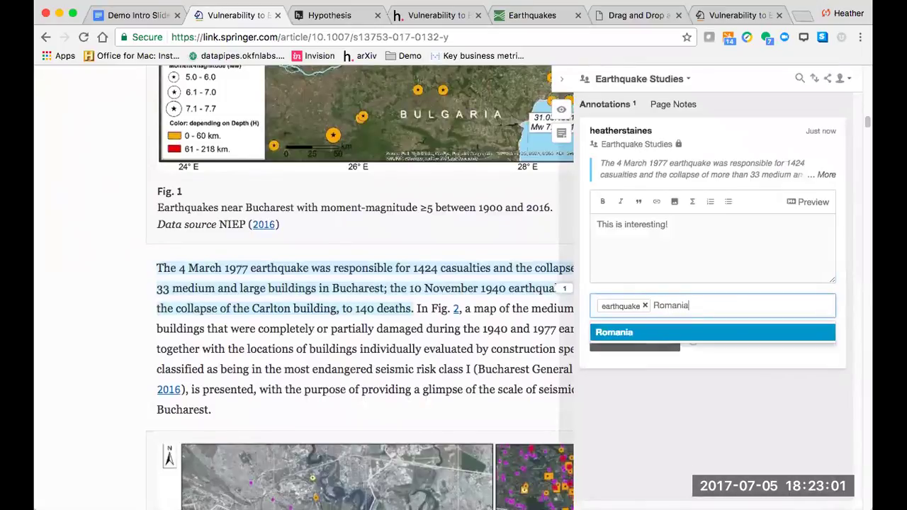
pyautogui.press('Return')
pyautogui.click(672, 339)
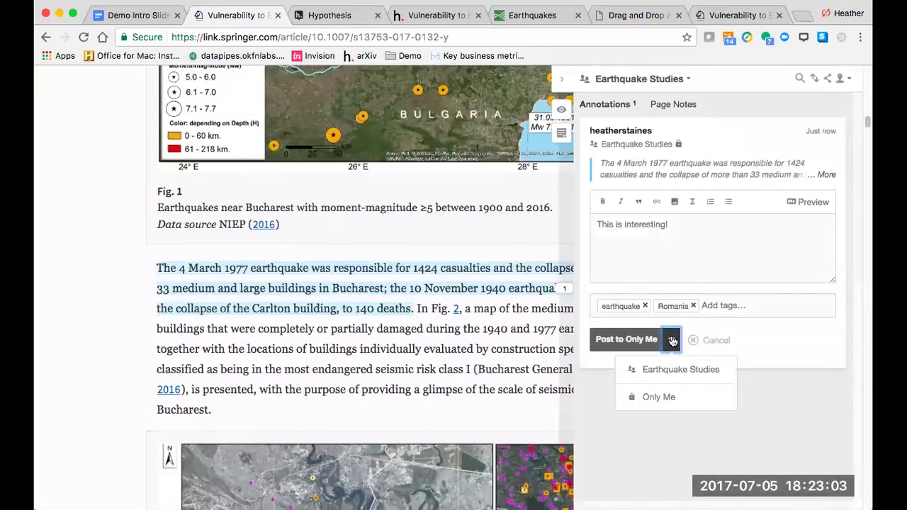
pyautogui.click(668, 370)
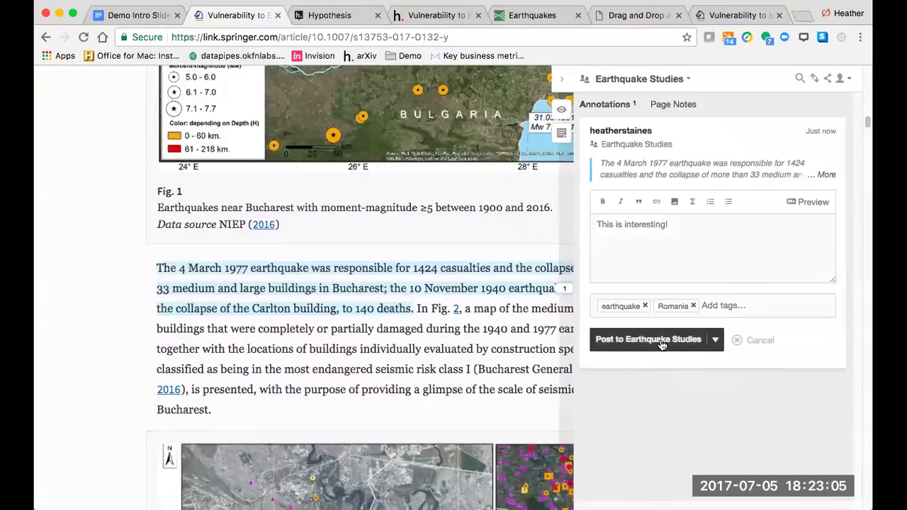
pyautogui.click(663, 341)
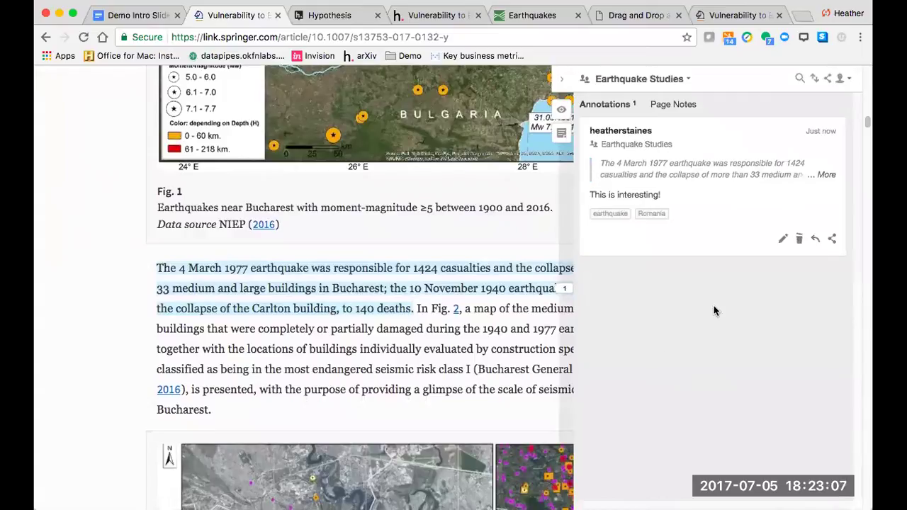
pyautogui.click(816, 239)
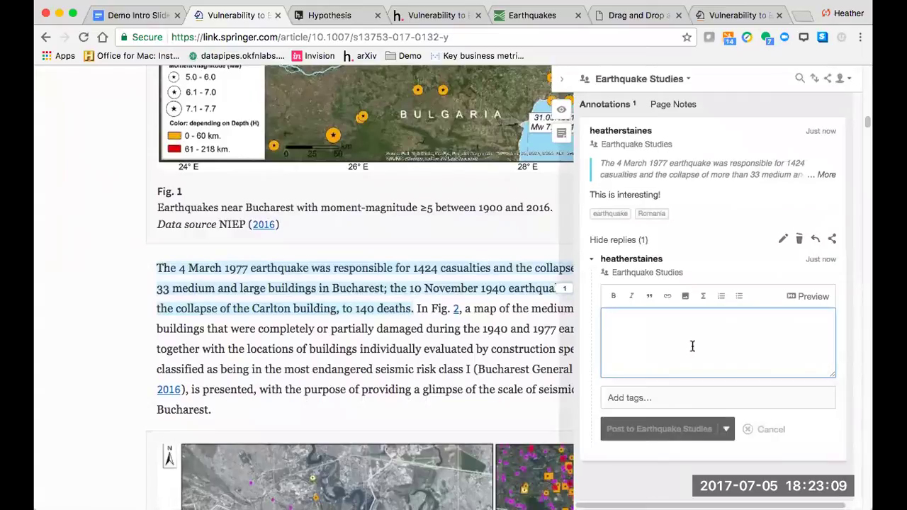
# Step: Post a reply 'I agree!' with a pasted LaTeX formula to Earthquake Studies, then start another reply
pyautogui.write('I agree!')
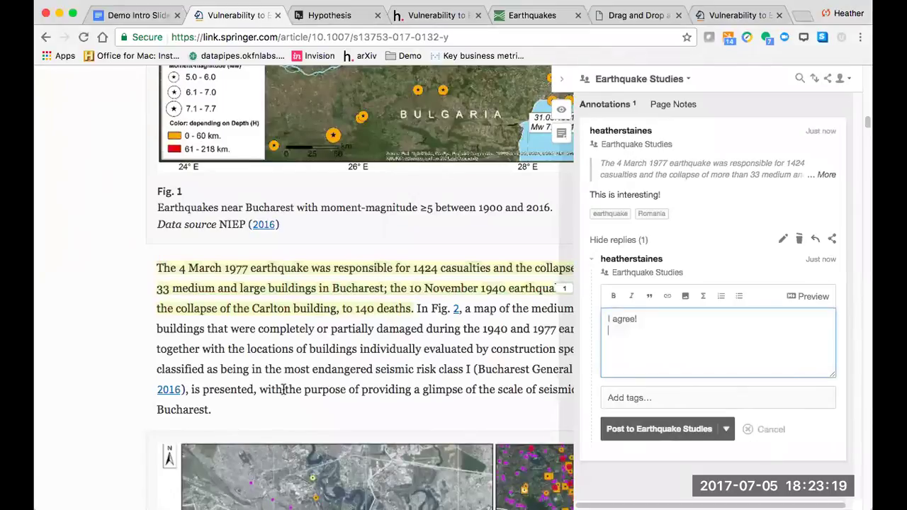
pyautogui.click(703, 298)
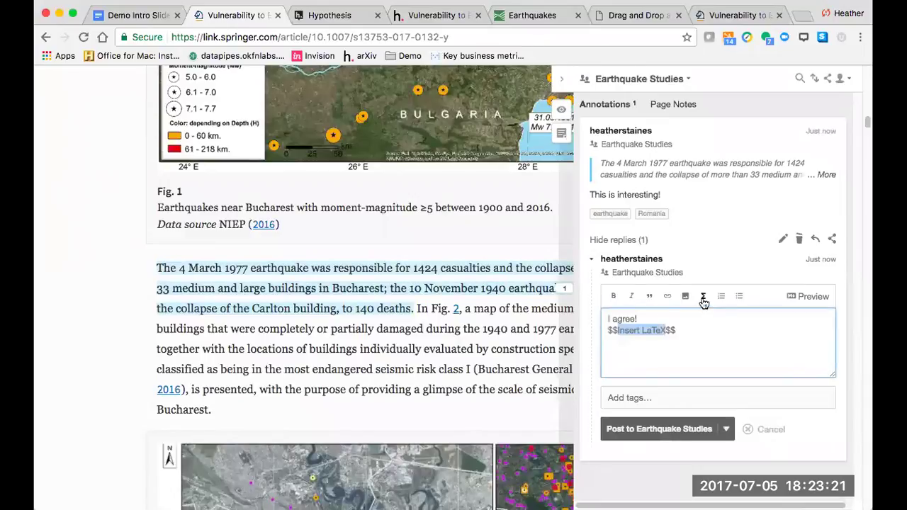
pyautogui.press('super+v')
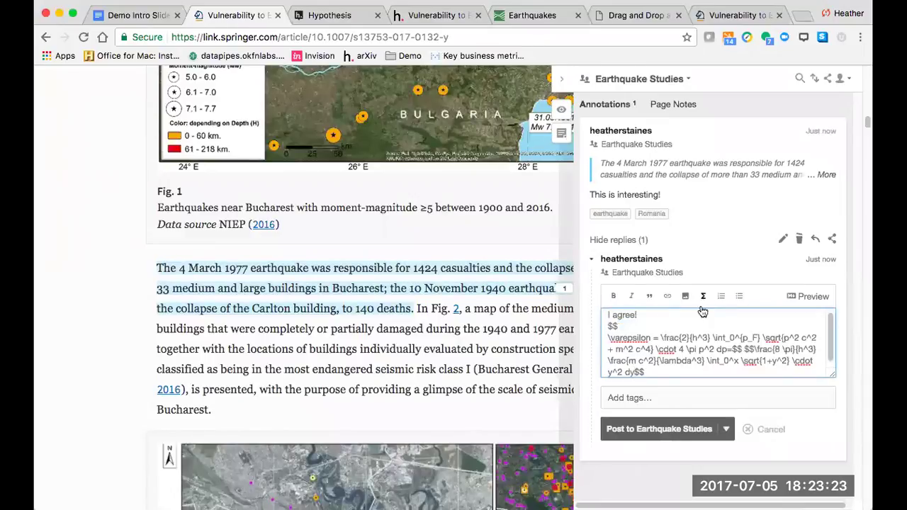
pyautogui.click(672, 429)
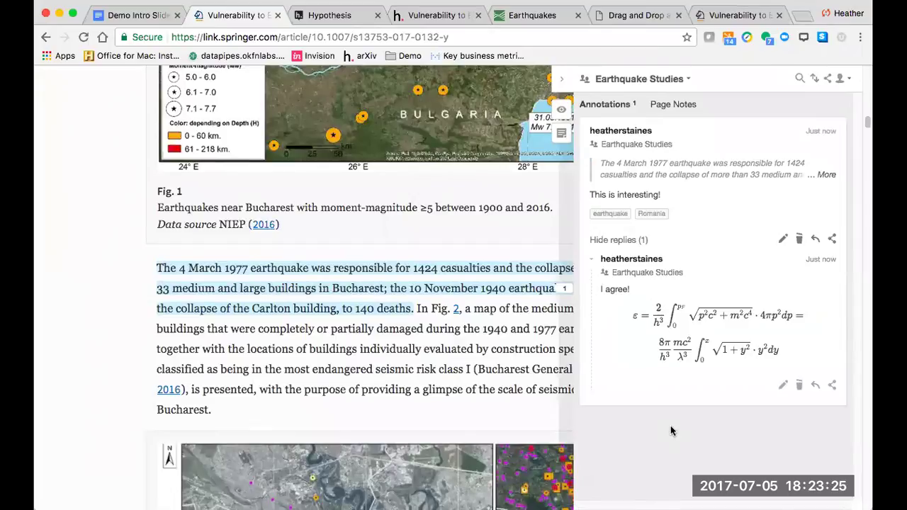
pyautogui.click(815, 386)
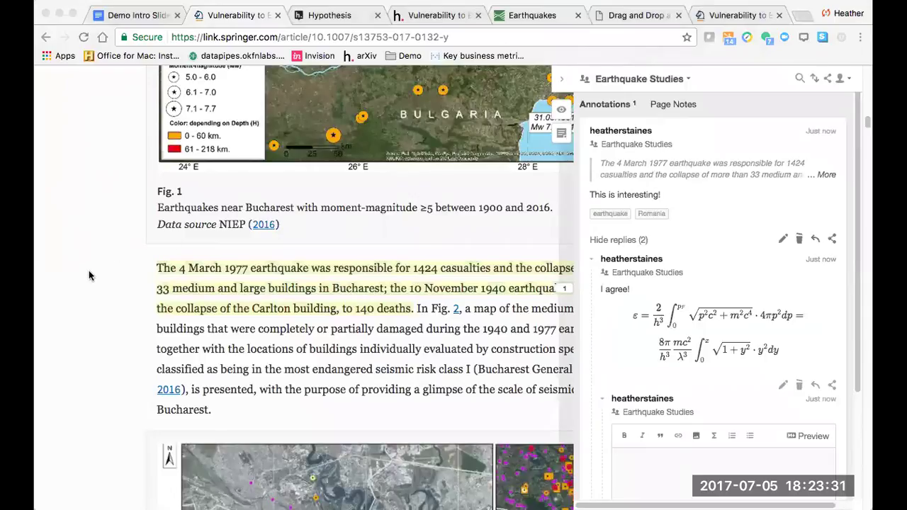
# Step: Post a second reply containing the BBC News YouTube link, play the embedded video, then go to USGS Earthquakes
pyautogui.click(631, 470)
pyautogui.rightClick(631, 470)
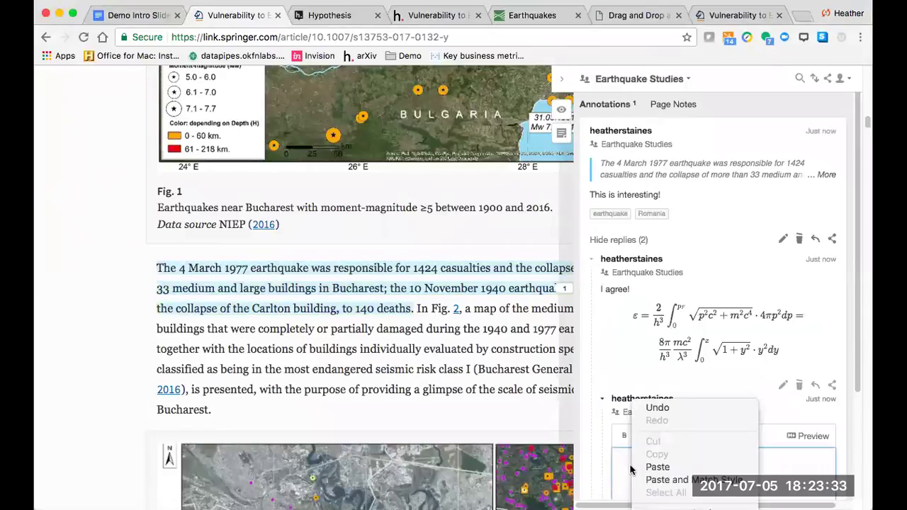
pyautogui.click(654, 467)
pyautogui.click(643, 437)
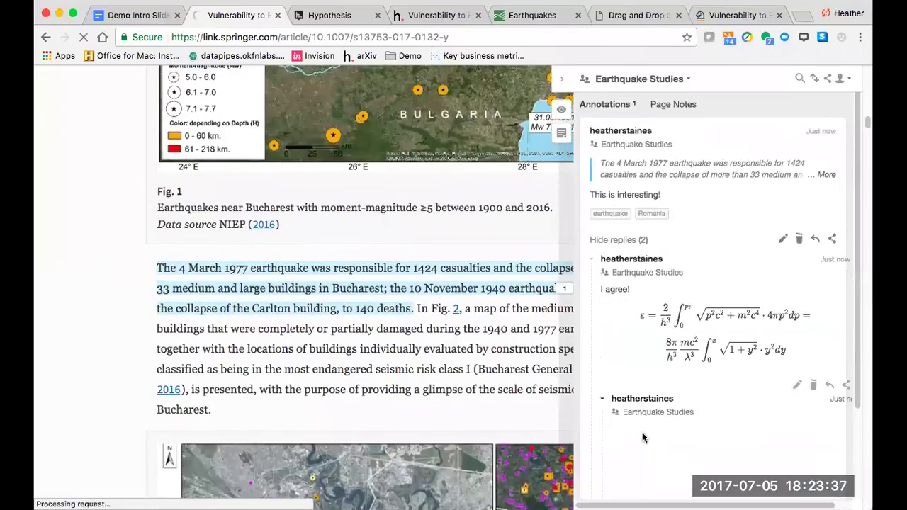
pyautogui.scroll(-3, 643, 437)
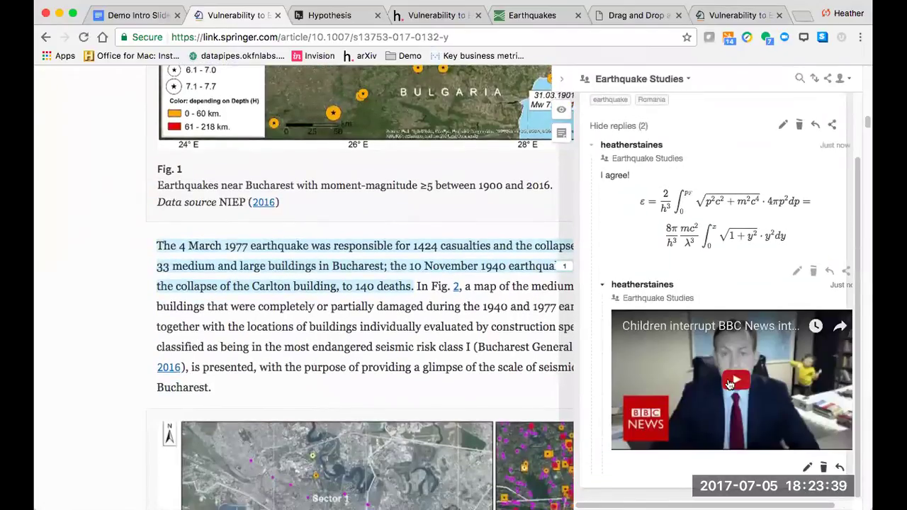
pyautogui.click(731, 384)
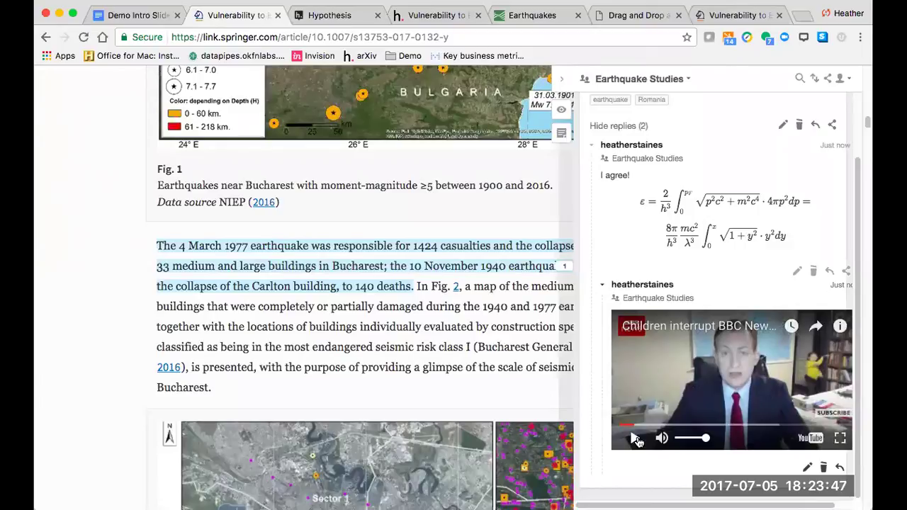
pyautogui.click(533, 21)
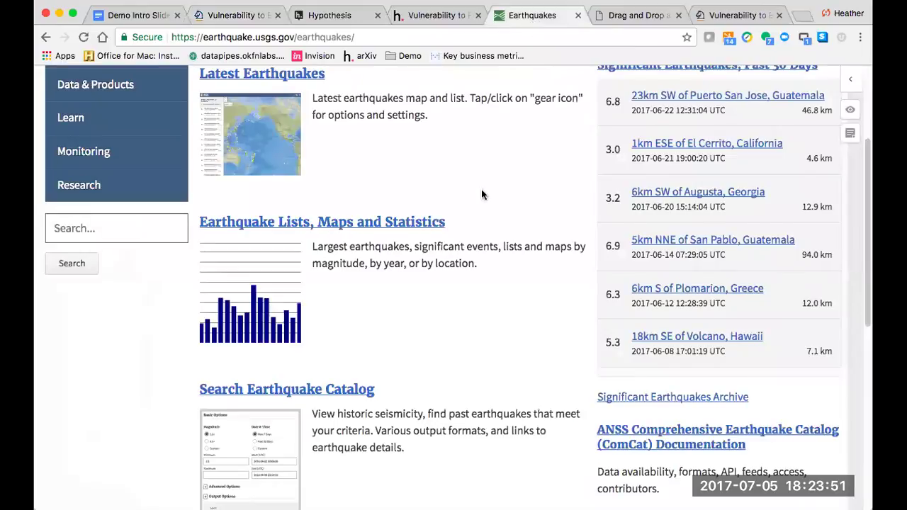
# Step: Select the '6km S of Plomarion, Greece' entry and annotate it with 'Wow!'
pyautogui.scroll(3, 481, 189)
pyautogui.scroll(1, 481, 195)
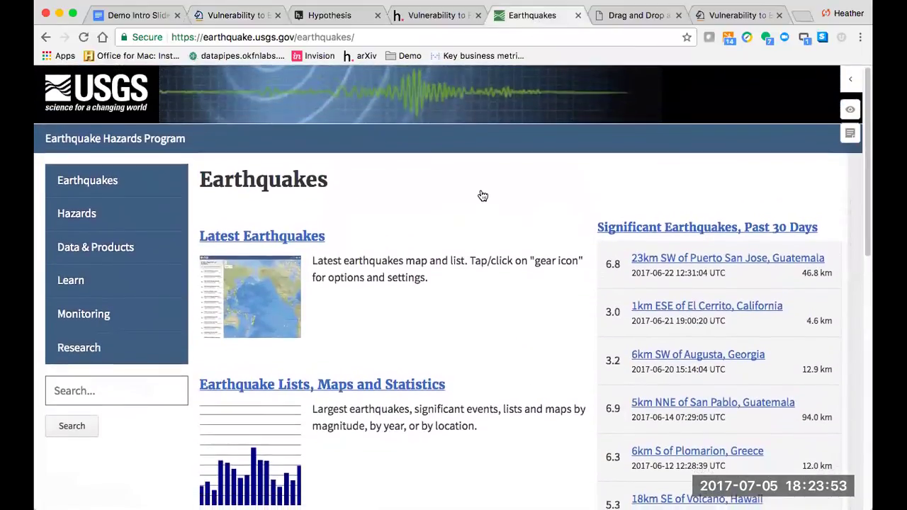
pyautogui.scroll(-3, 482, 195)
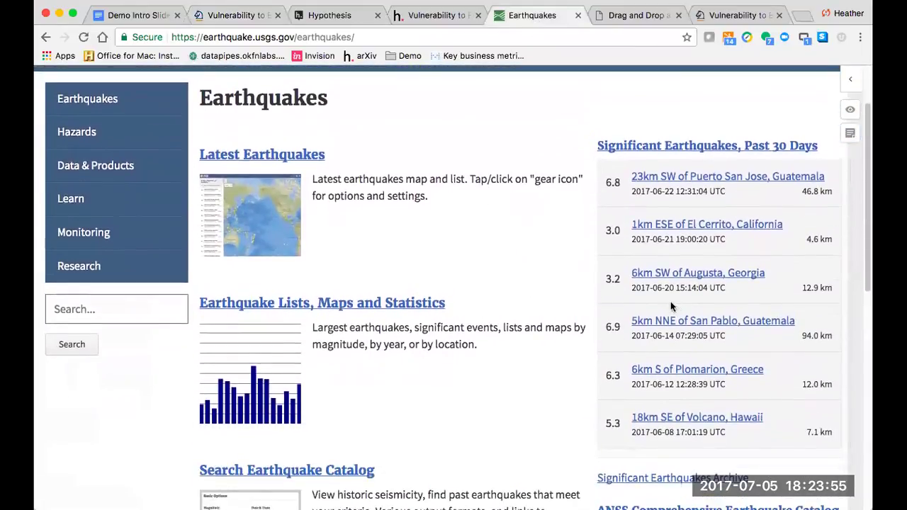
pyautogui.moveTo(732, 381); pyautogui.dragTo(632, 375)
pyautogui.click(623, 338)
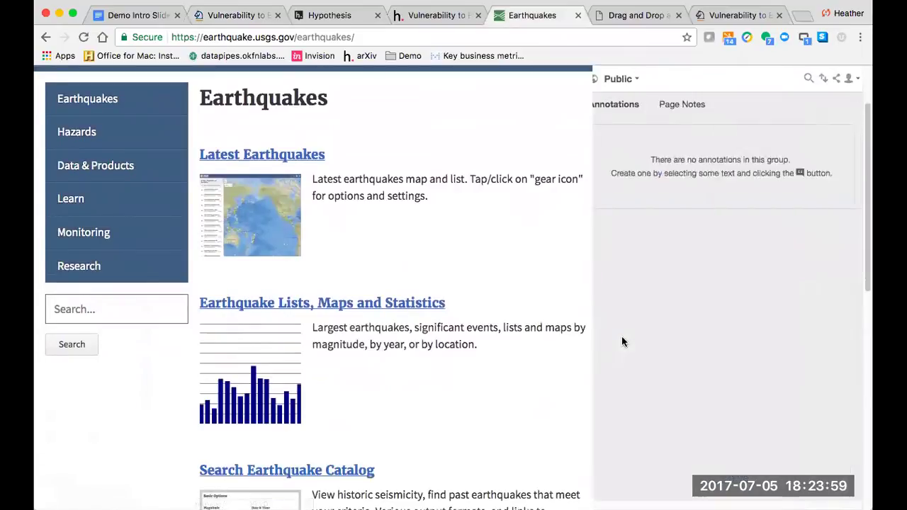
pyautogui.write('Wow!')
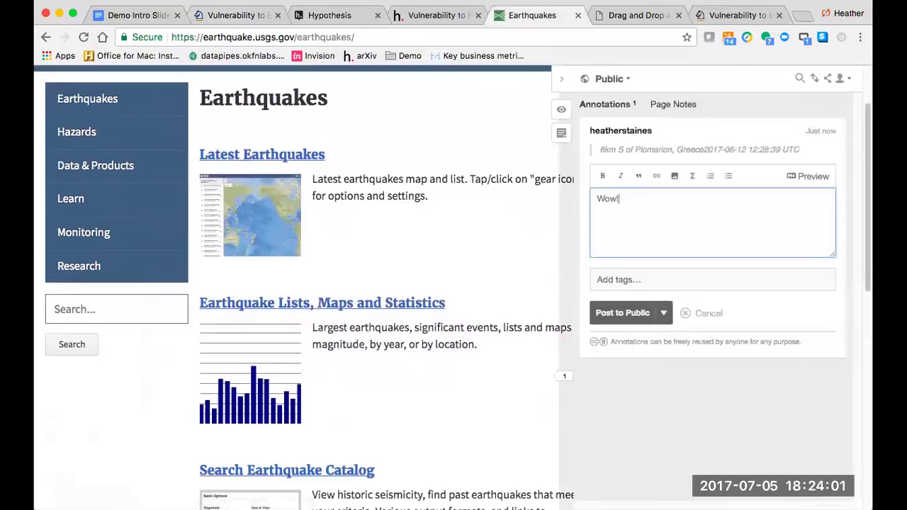
# Step: Post the note to Earthquake Studies tagged earthquake and Greece, and copy its share link
pyautogui.click(628, 80)
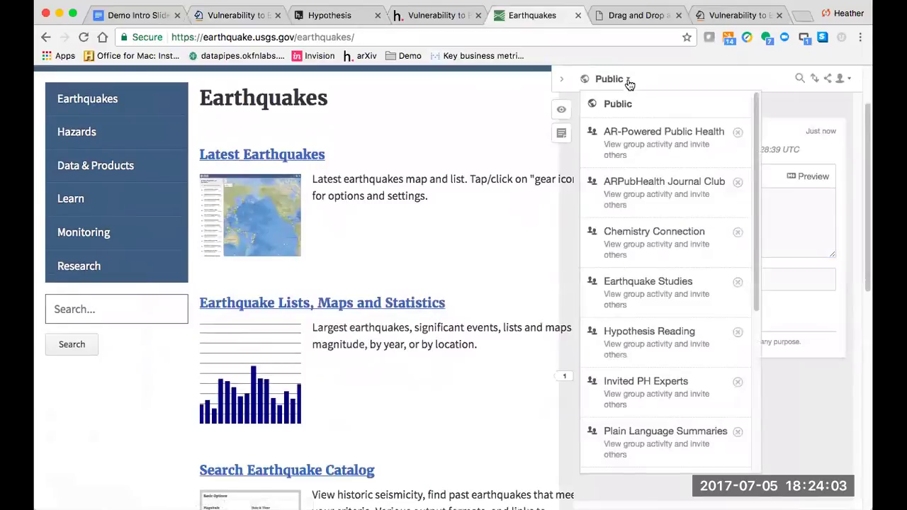
pyautogui.click(658, 284)
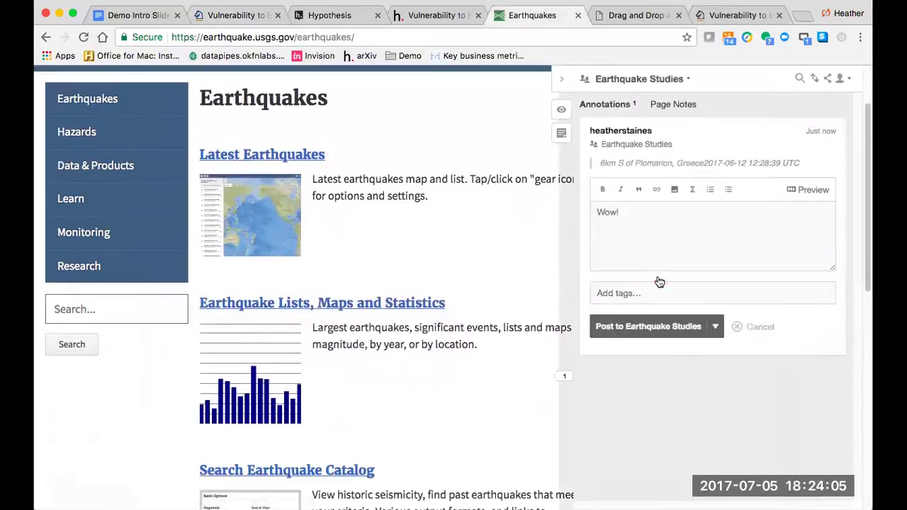
pyautogui.click(648, 294)
pyautogui.scroll(-2, 647, 296)
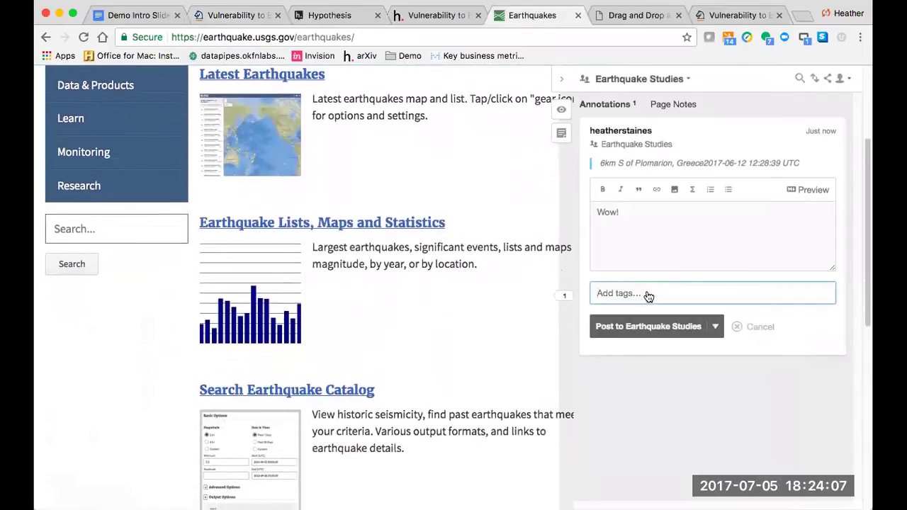
pyautogui.write('earthquake')
pyautogui.press('Return')
pyautogui.write('Greece')
pyautogui.press('Return')
pyautogui.click(629, 325)
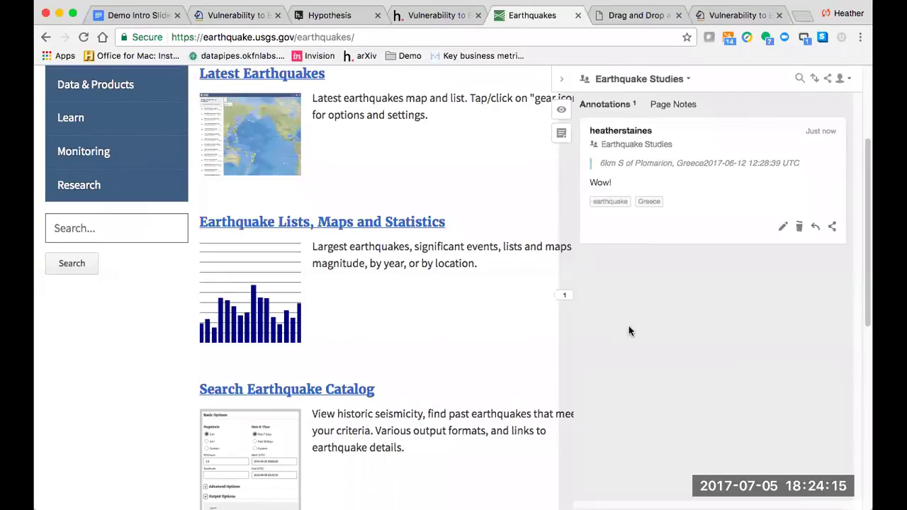
pyautogui.click(831, 227)
pyautogui.click(819, 173)
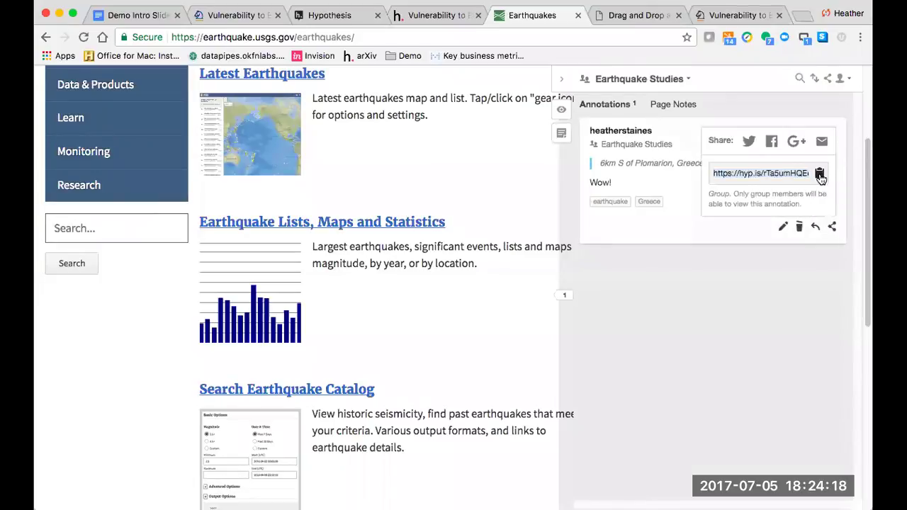
# Step: Append 'It relates to this earthquake' to the 1977 note, linking 'this earthquake' to the copied annotation URL
pyautogui.click(238, 14)
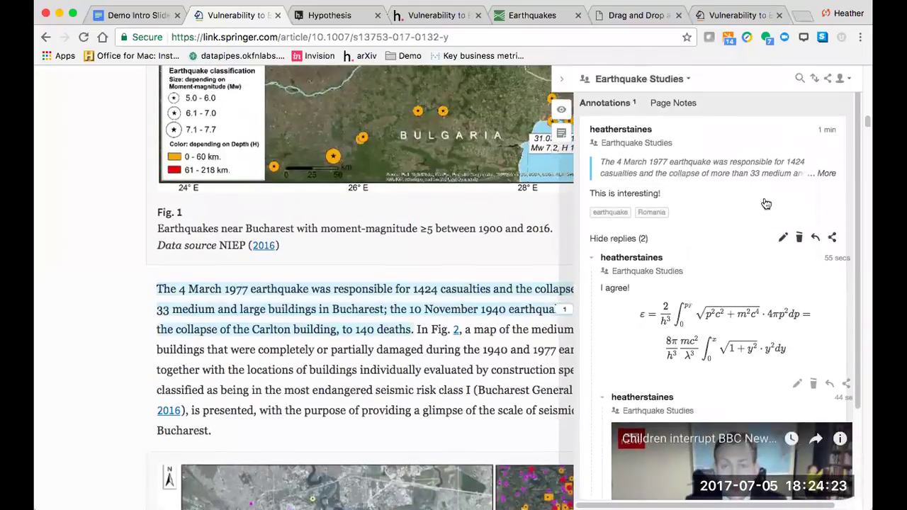
pyautogui.click(783, 238)
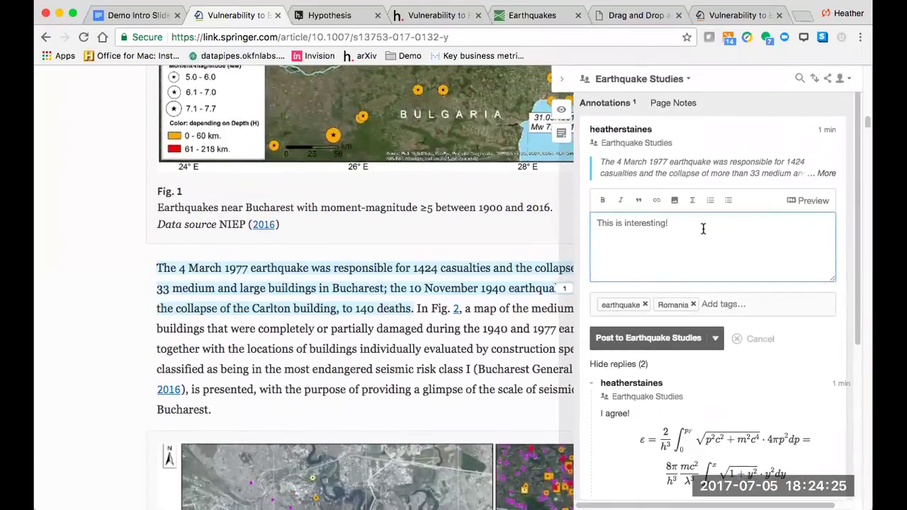
pyautogui.write('It relates to this earthquake.')
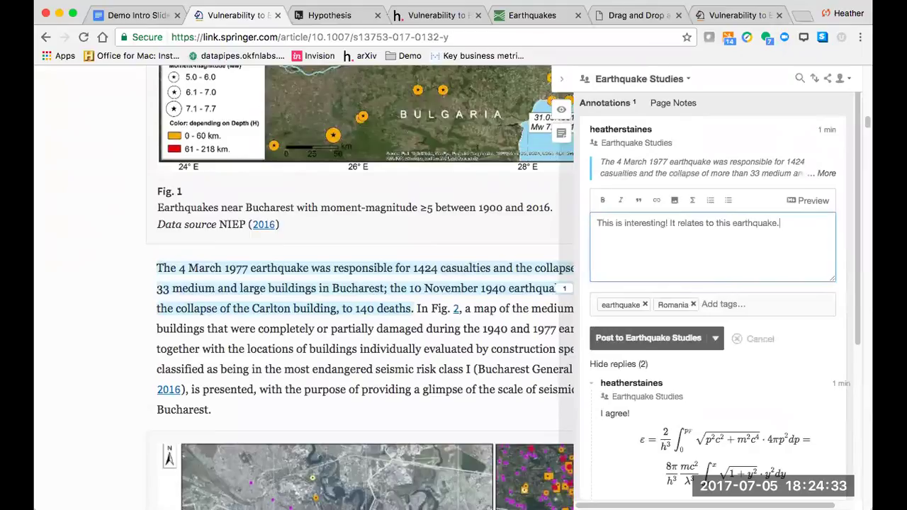
pyautogui.moveTo(777, 220); pyautogui.dragTo(714, 225)
pyautogui.click(657, 204)
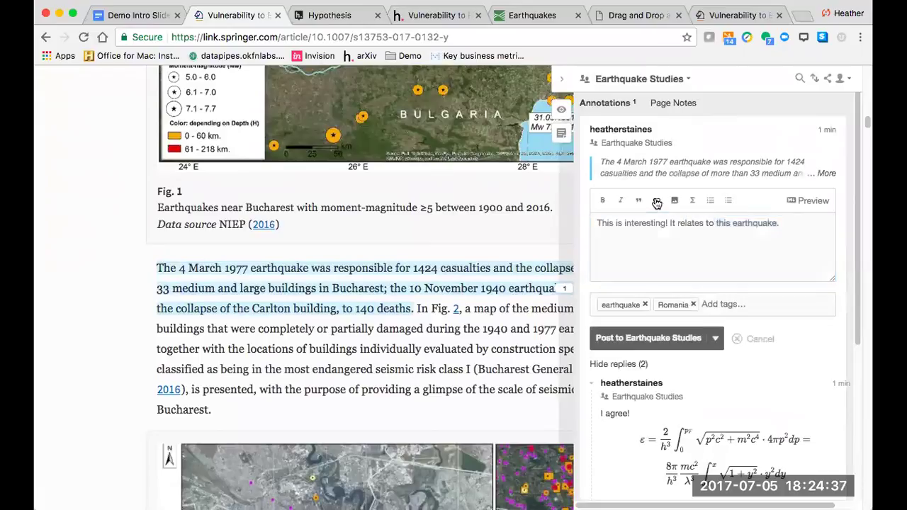
pyautogui.hotkey('ctrl', 'v')
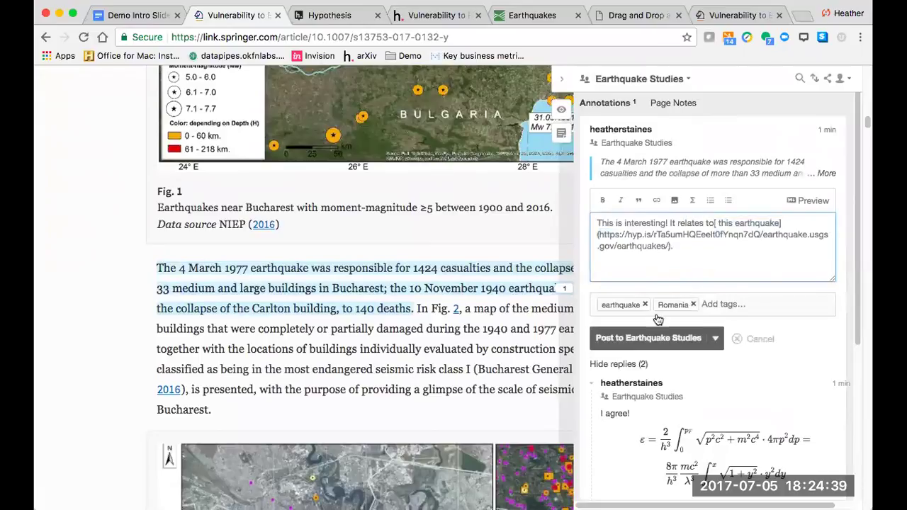
pyautogui.click(656, 337)
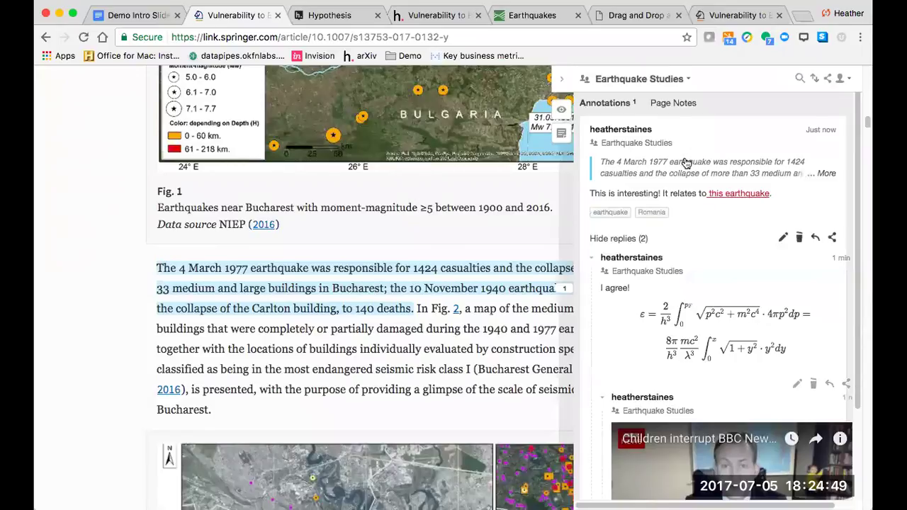
# Step: Annotate the CSV longitude -26.9628 with "Is this right" in Earthquake Studies, tagged data
pyautogui.click(633, 16)
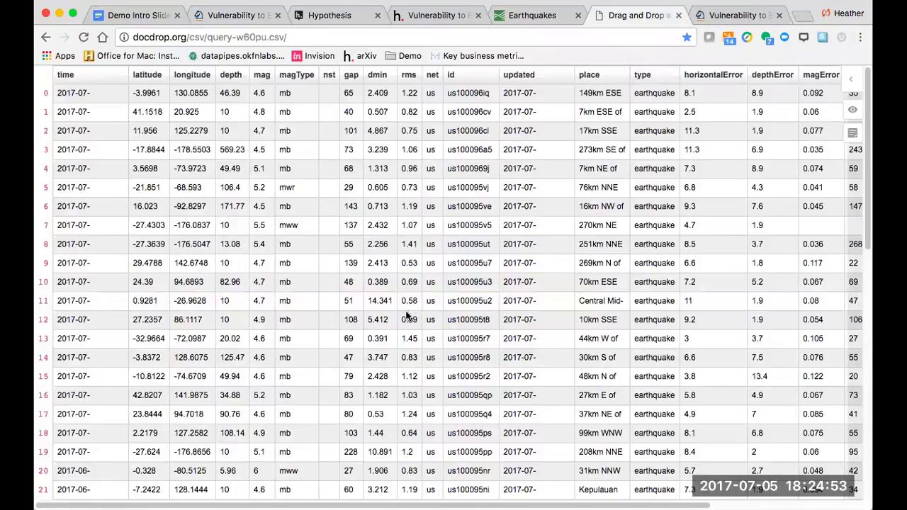
pyautogui.moveTo(211, 303); pyautogui.dragTo(170, 299)
pyautogui.click(163, 275)
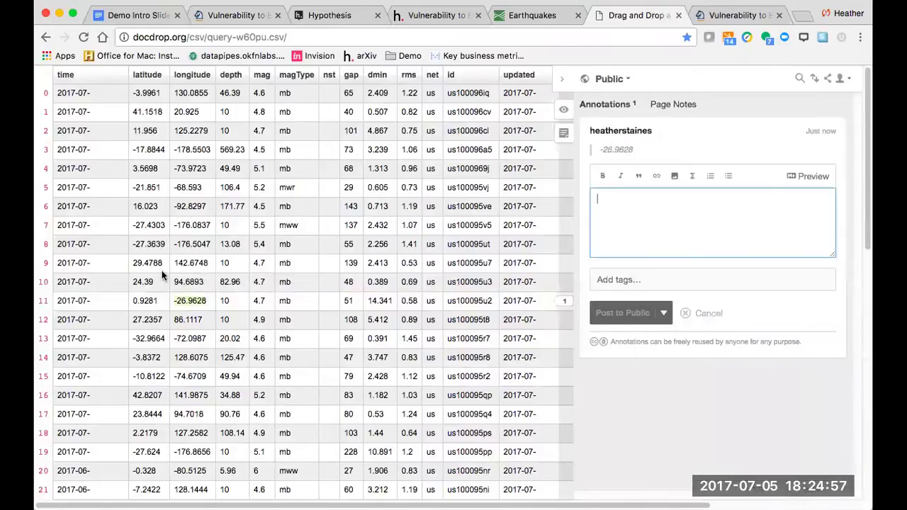
pyautogui.write('Is this right!')
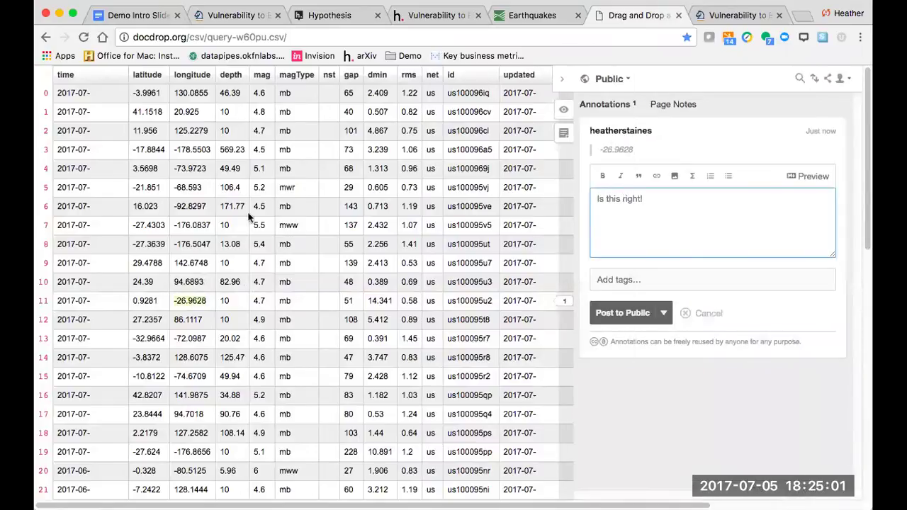
pyautogui.click(626, 81)
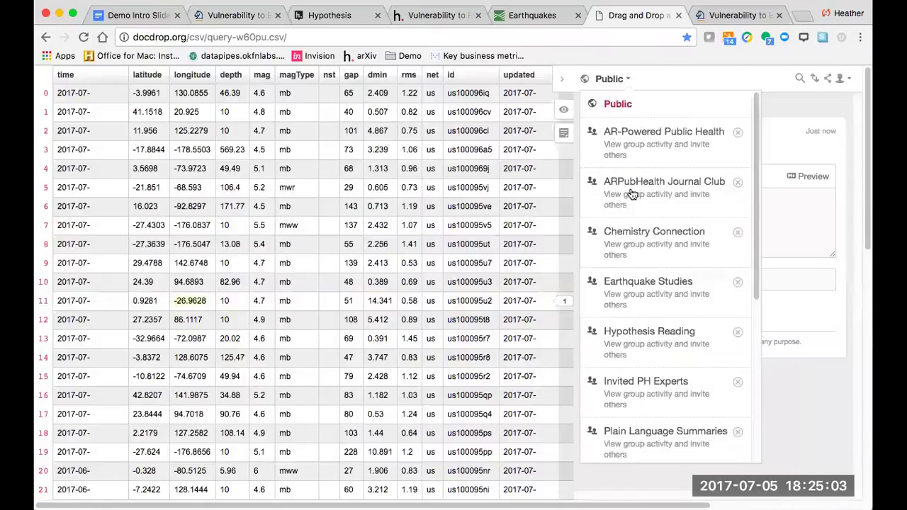
pyautogui.click(632, 282)
pyautogui.click(625, 292)
pyautogui.write('data')
pyautogui.press('Return')
pyautogui.click(623, 328)
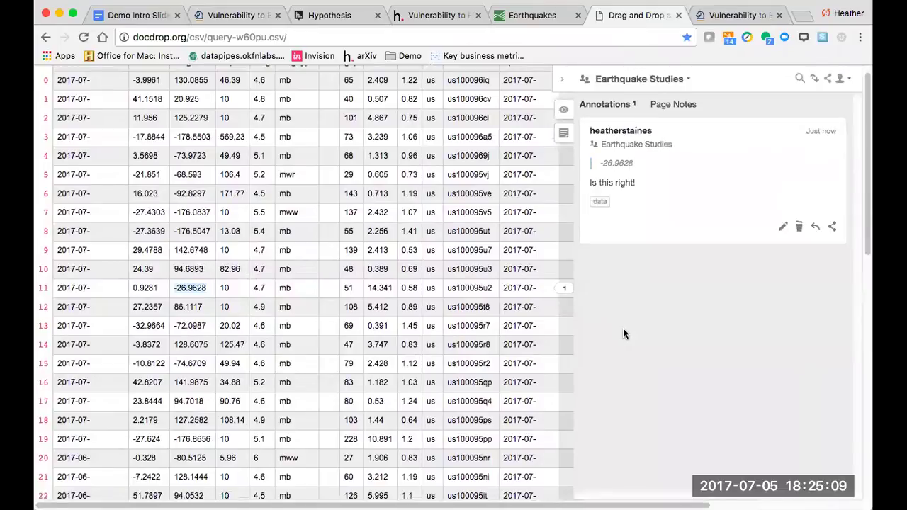
# Step: Reply "yep!" to the new annotation
pyautogui.click(815, 227)
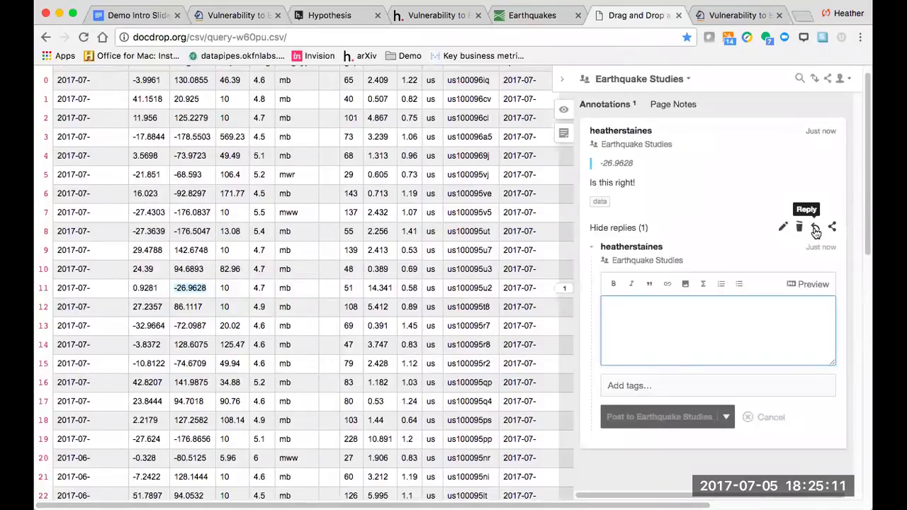
pyautogui.write('yep')
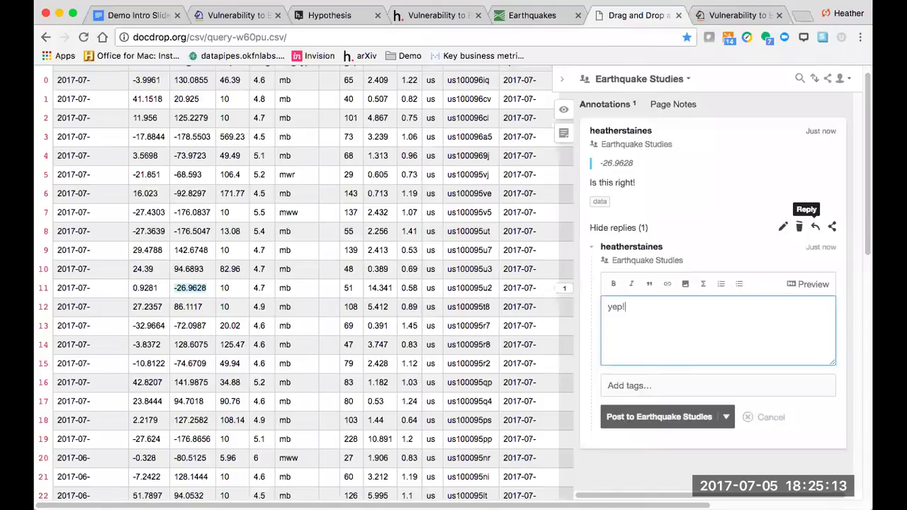
pyautogui.write('!')
pyautogui.click(651, 416)
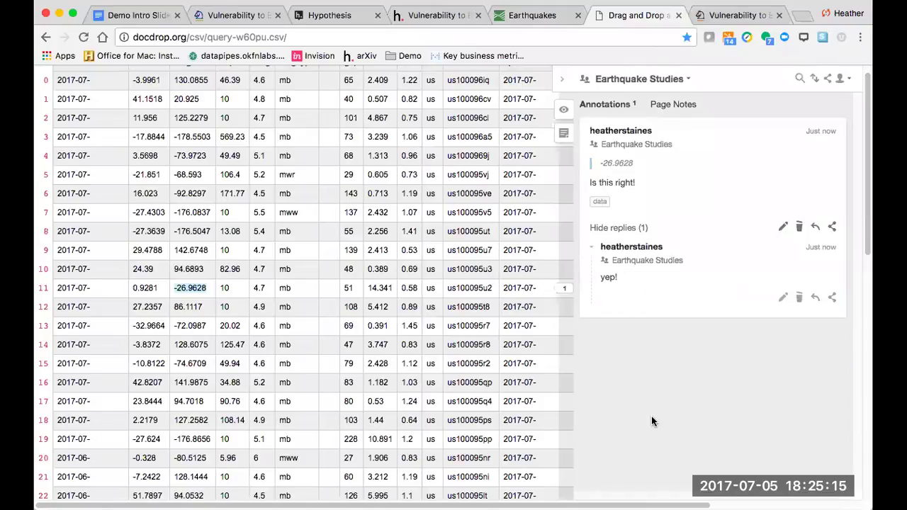
# Step: Reload the Earthquake Studies group page and expand the Drag and Drop and Bucharest case study entries
pyautogui.click(327, 15)
pyautogui.click(84, 36)
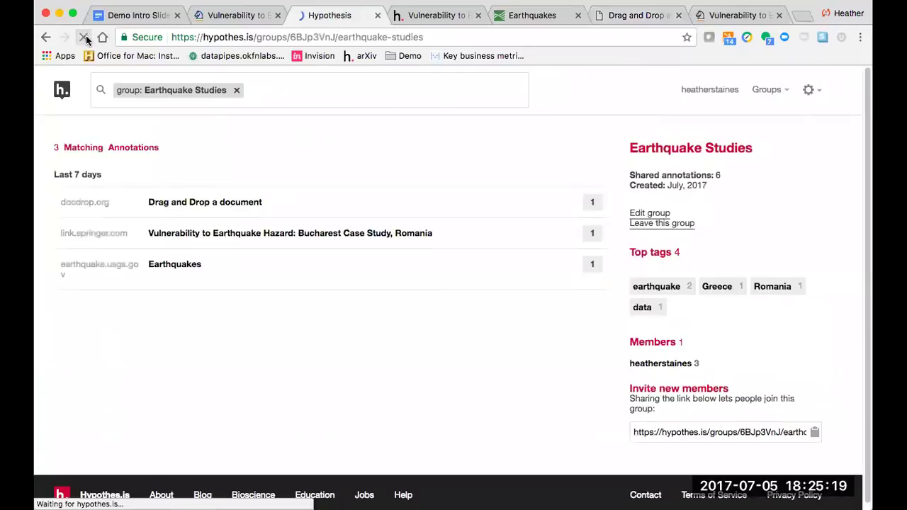
pyautogui.click(177, 204)
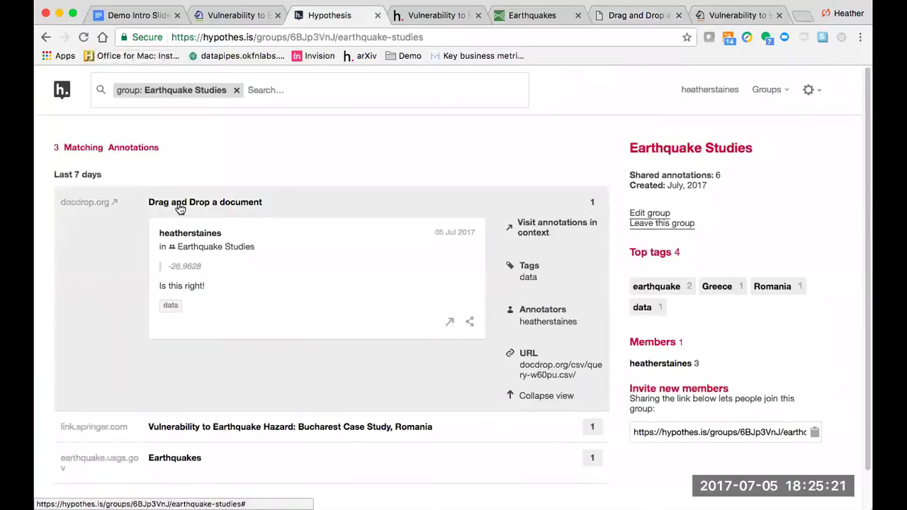
pyautogui.scroll(-1, 180, 208)
pyautogui.click(211, 418)
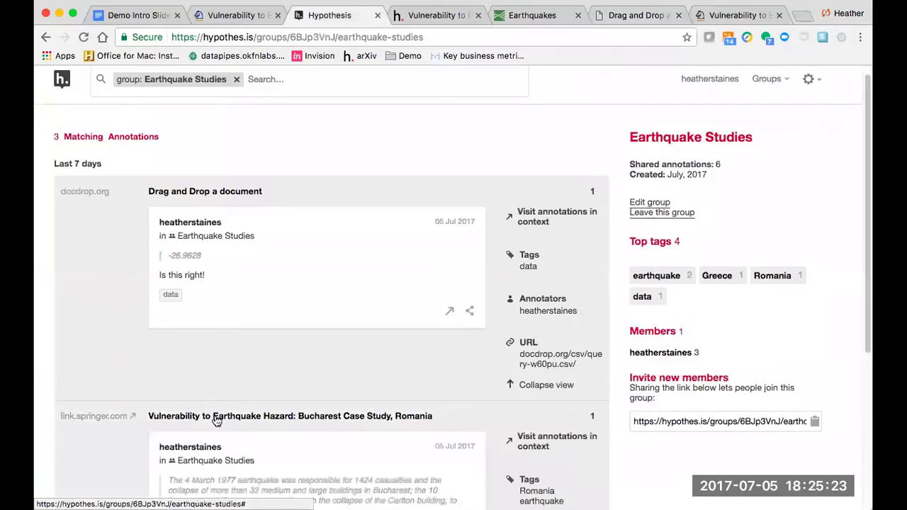
# Step: Filter the group's annotations by the earthquake tag and expand the Earthquakes entry
pyautogui.scroll(-3, 217, 421)
pyautogui.scroll(-1, 217, 421)
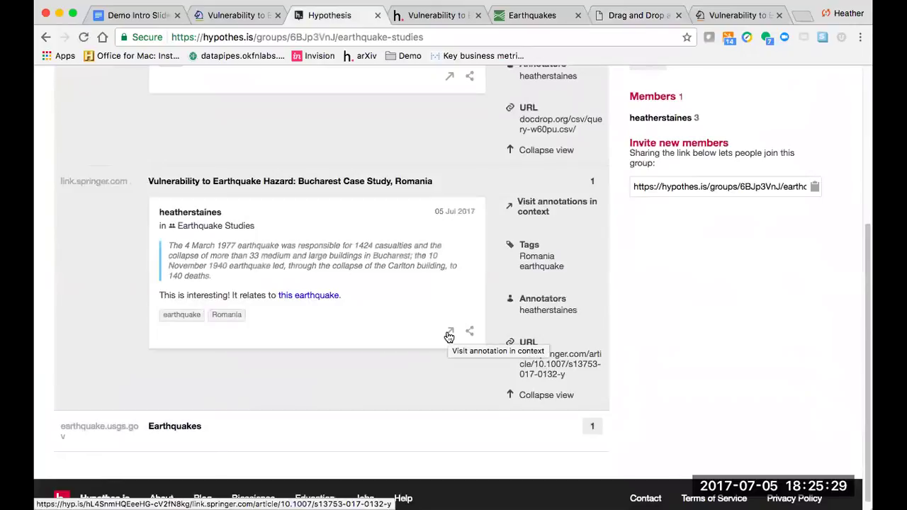
pyautogui.scroll(3, 450, 335)
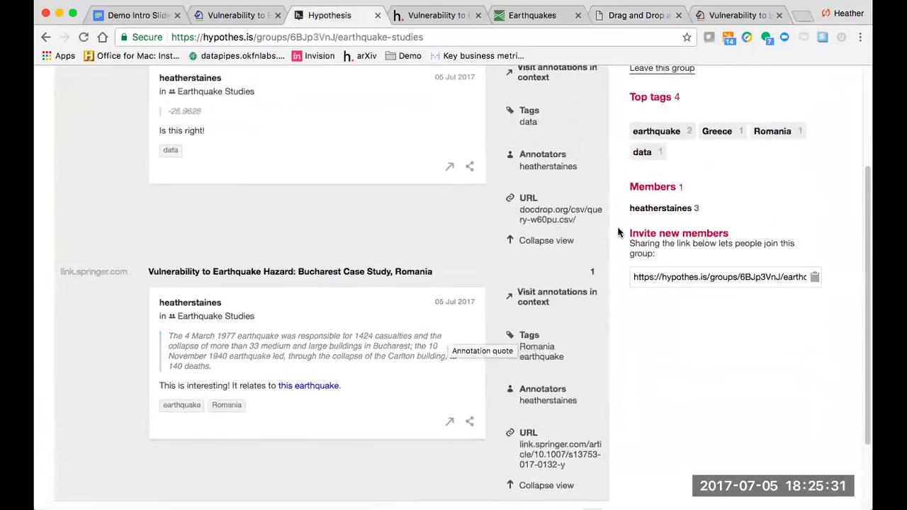
pyautogui.scroll(2, 621, 231)
pyautogui.click(663, 203)
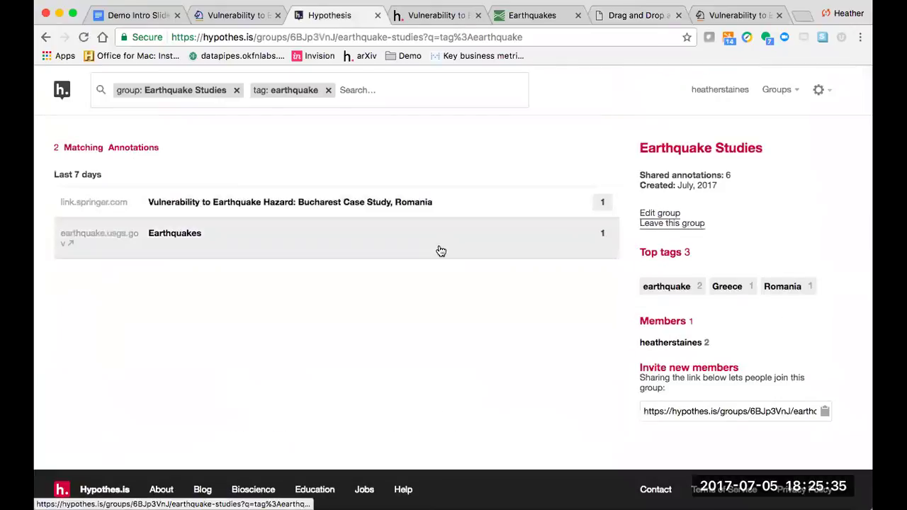
pyautogui.click(233, 246)
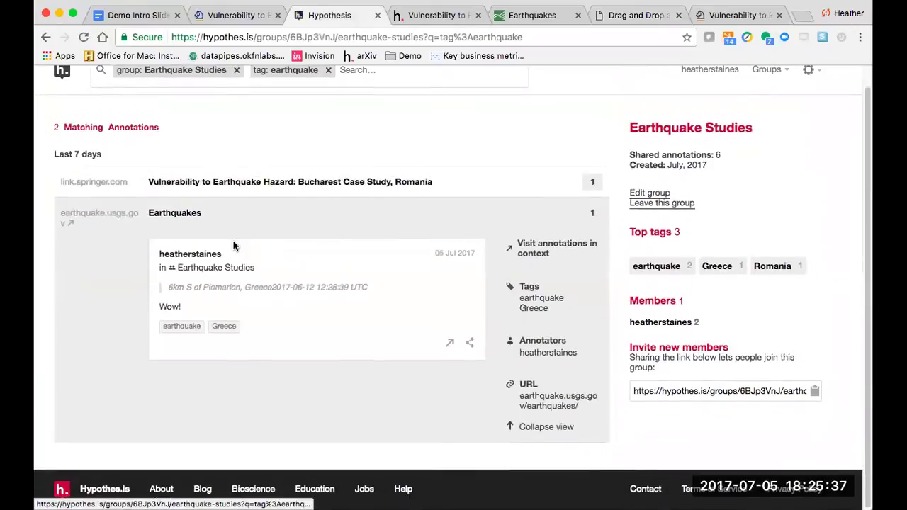